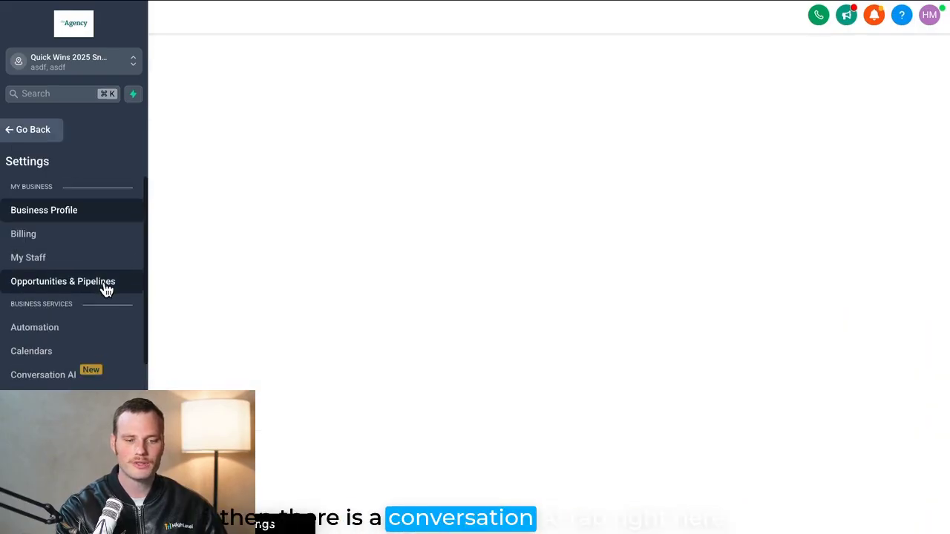
# Open the Conversation AI settings and create a new bot using the Start from Scratch option
pyautogui.scroll(-1, 104, 287)
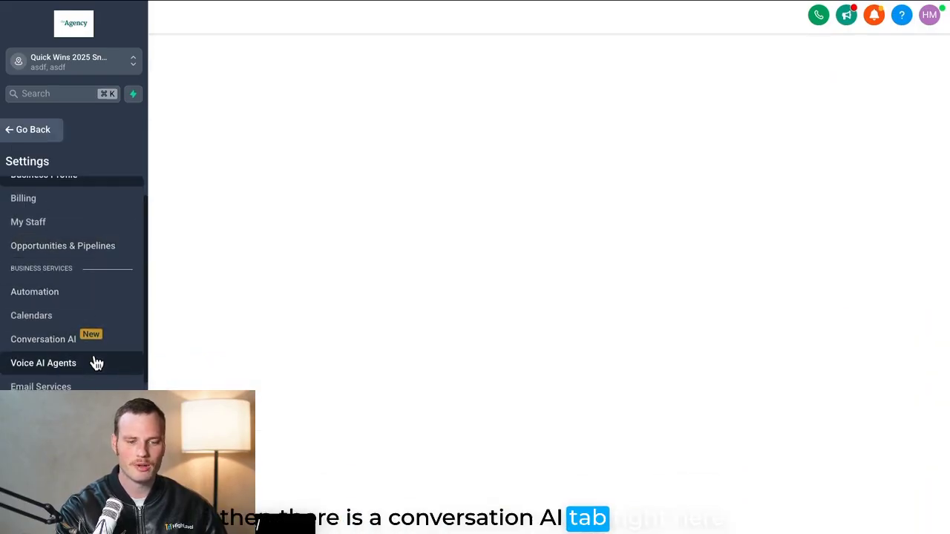
pyautogui.click(52, 340)
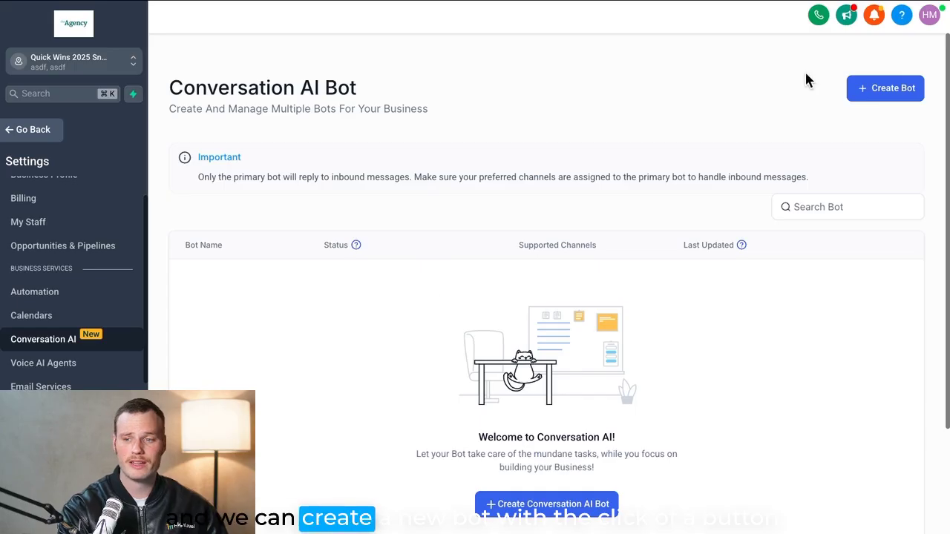
pyautogui.click(870, 91)
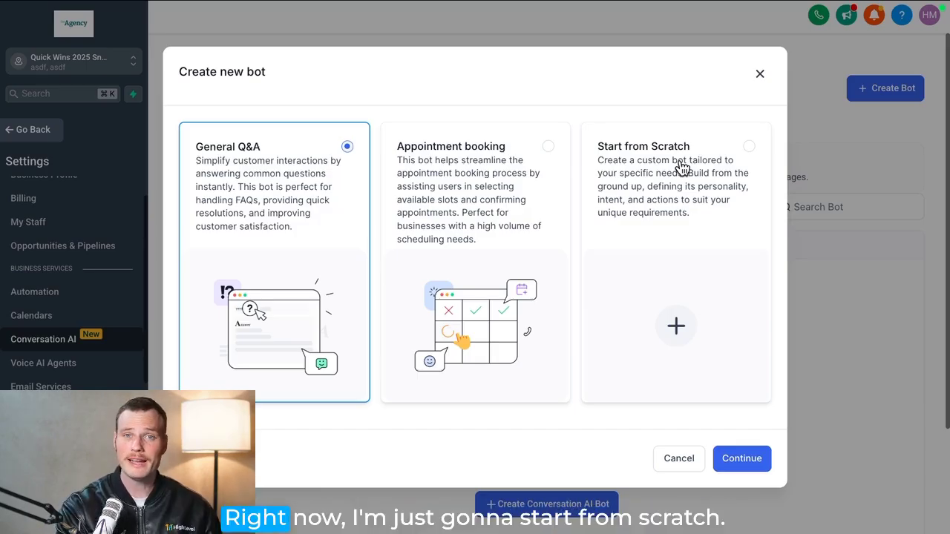
pyautogui.click(748, 145)
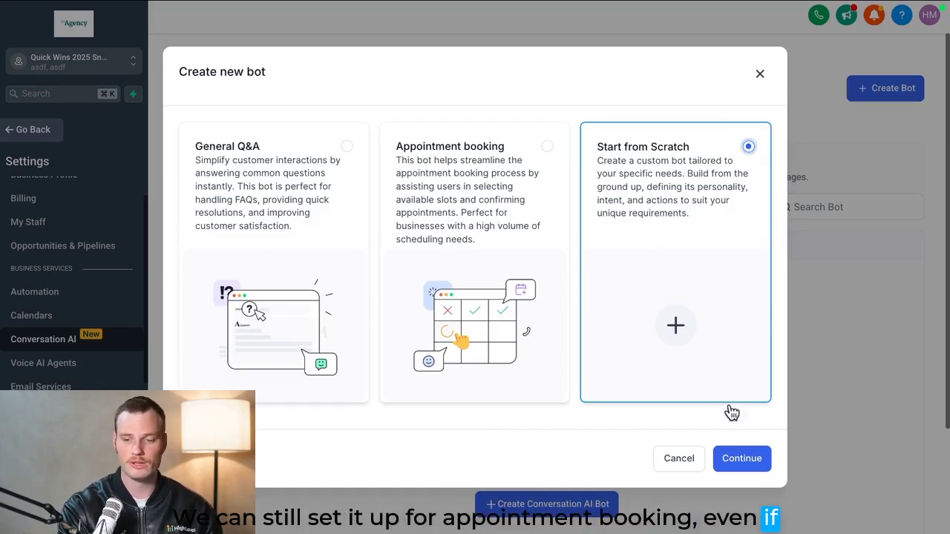
pyautogui.click(734, 464)
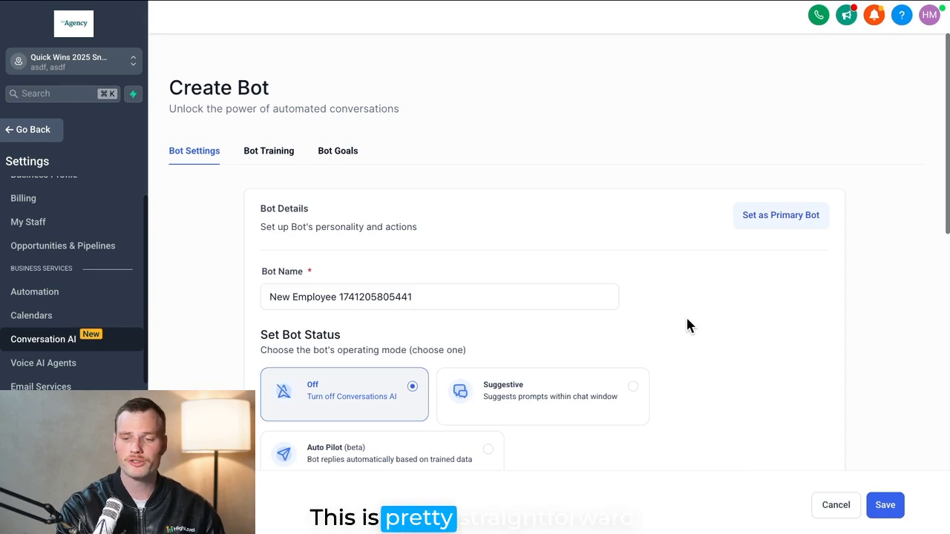
# Make the new bot the primary bot for the sub-account and name it Ashley
pyautogui.click(783, 222)
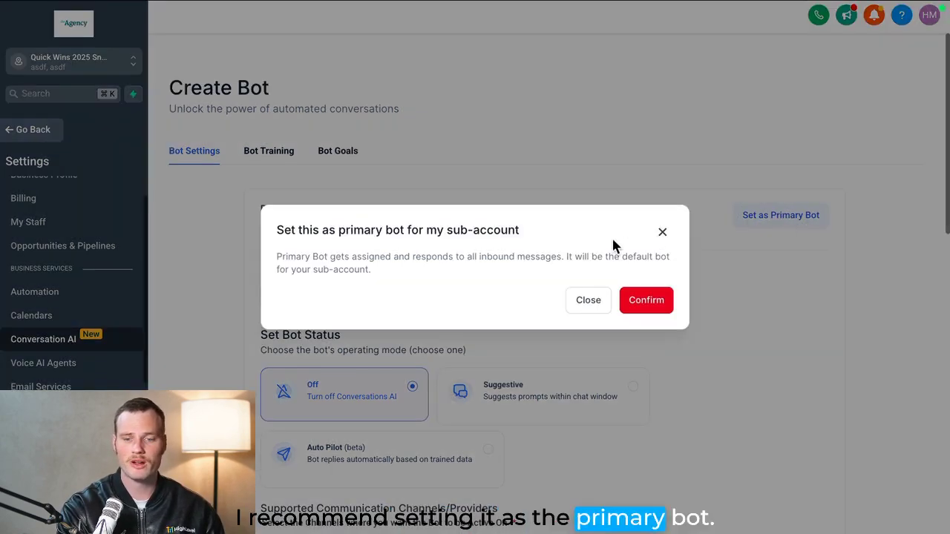
pyautogui.click(628, 306)
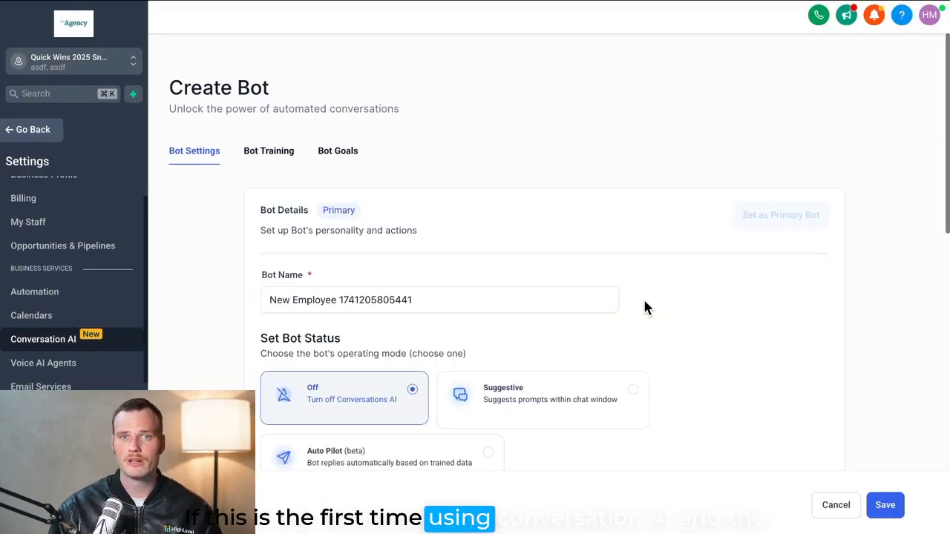
pyautogui.click(560, 302)
pyautogui.tripleClick(560, 302)
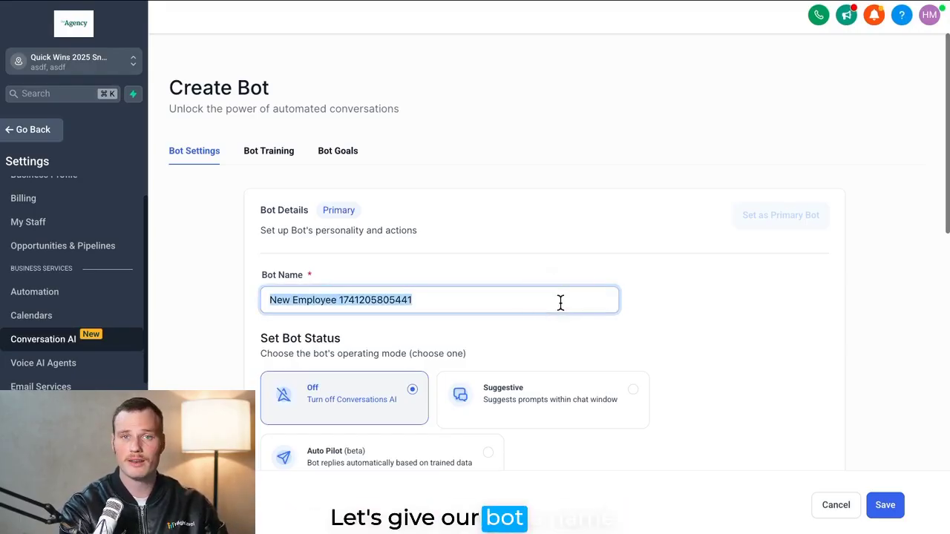
pyautogui.write('Ashley')
# Set the bot status to Auto Pilot
pyautogui.scroll(-3, 580, 333)
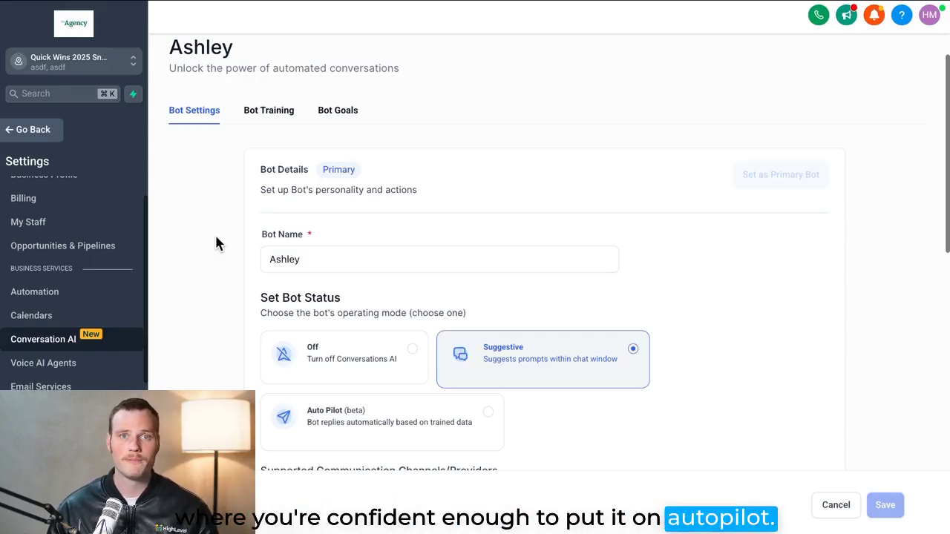
pyautogui.scroll(-1, 541, 327)
pyautogui.click(489, 315)
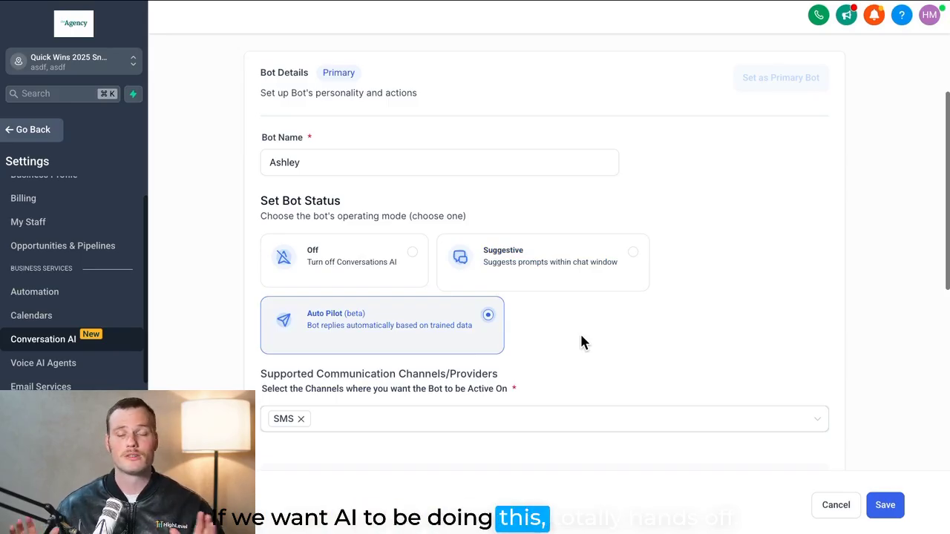
# Examine the communication channels on which the bot can be active, leaving the selection as it is
pyautogui.scroll(-2, 580, 342)
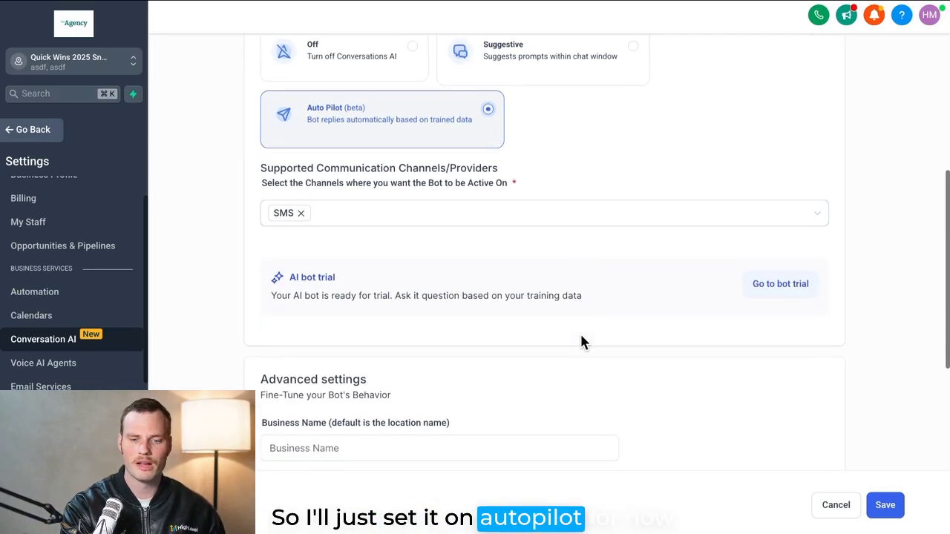
pyautogui.moveTo(315, 167); pyautogui.dragTo(530, 184)
pyautogui.click(529, 184)
pyautogui.click(509, 213)
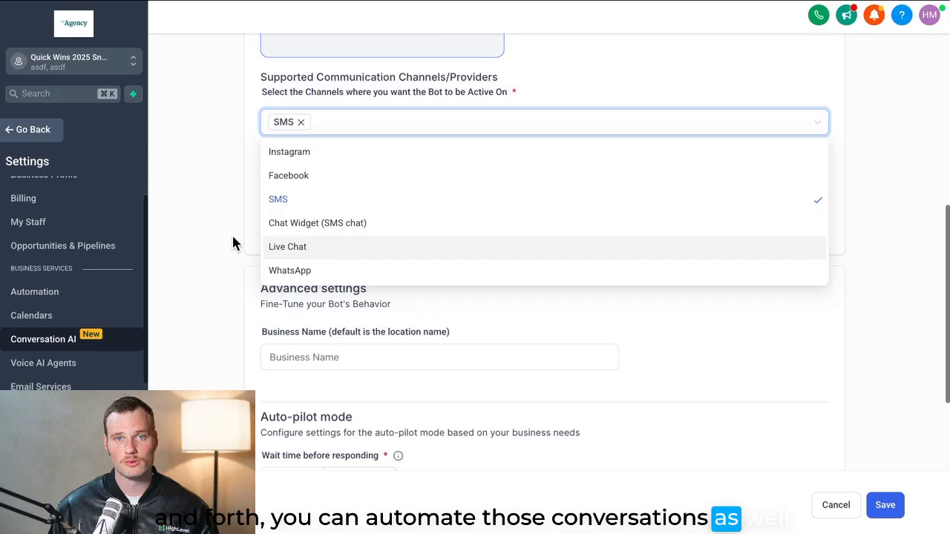
pyautogui.click(232, 238)
# Examine the bot's advanced settings, including the business name and the auto-pilot mode options
pyautogui.scroll(-2, 401, 256)
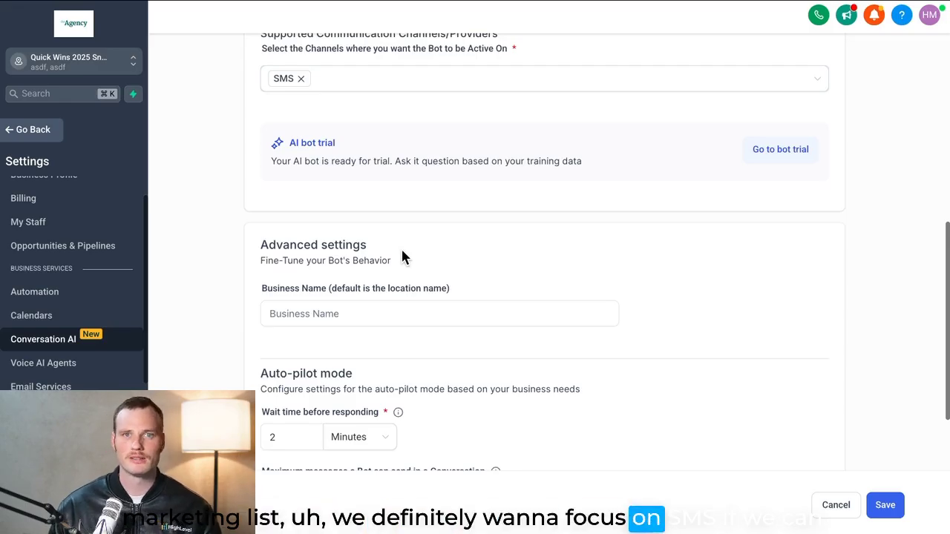
pyautogui.scroll(-2, 402, 251)
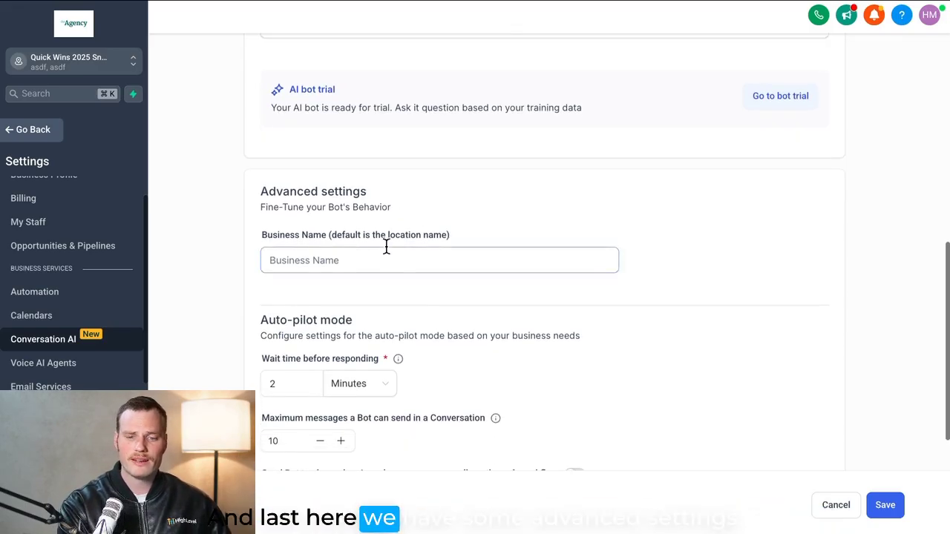
pyautogui.scroll(-4, 386, 196)
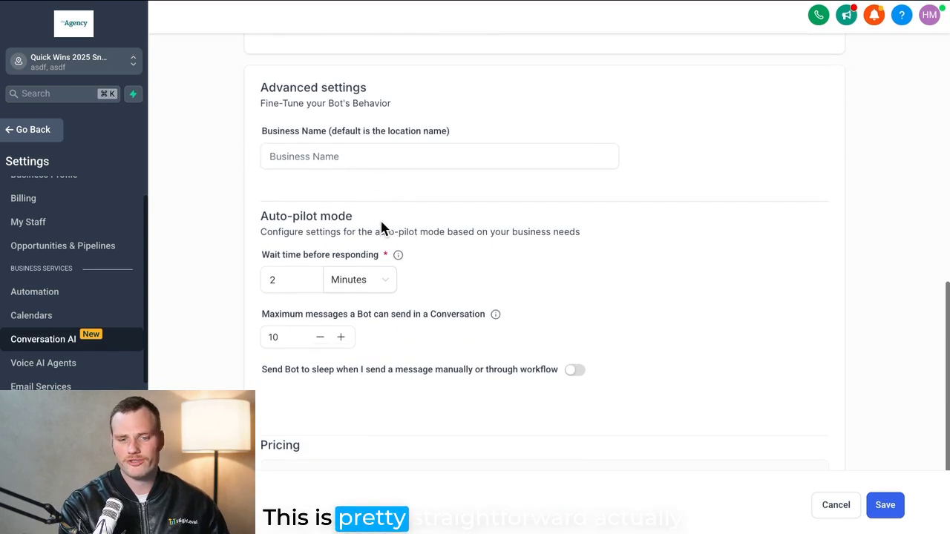
pyautogui.moveTo(276, 87); pyautogui.dragTo(371, 95)
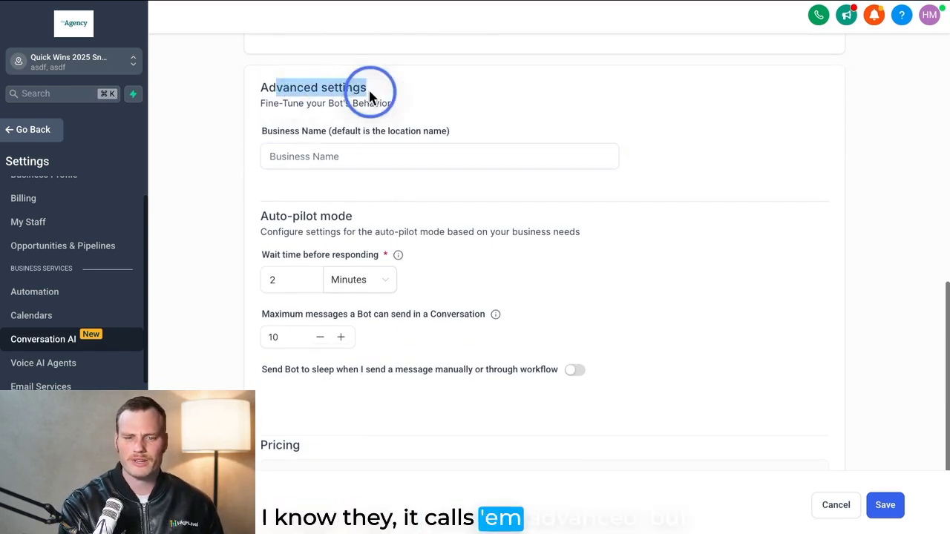
pyautogui.click(379, 98)
pyautogui.moveTo(306, 132); pyautogui.dragTo(435, 132)
pyautogui.click(435, 123)
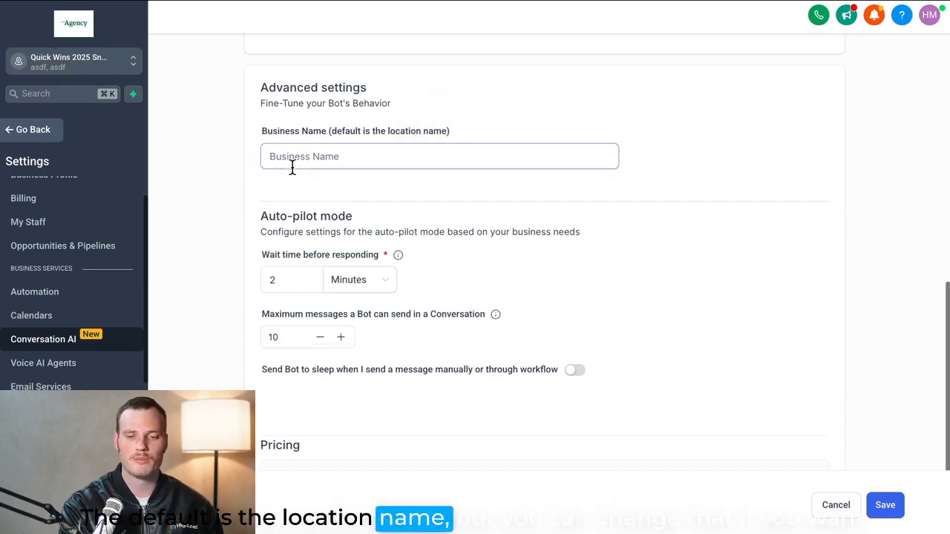
pyautogui.scroll(-2, 291, 166)
pyautogui.scroll(-1, 292, 167)
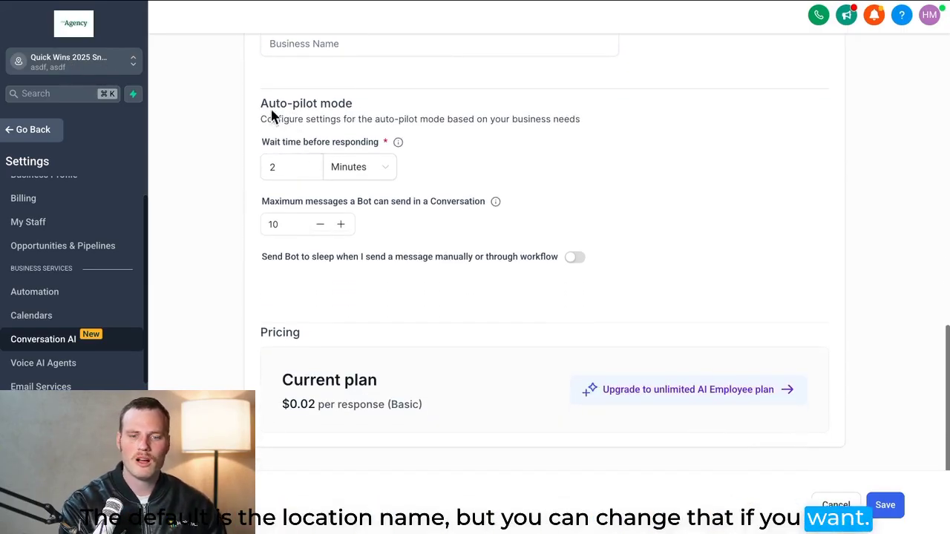
# Set the auto-pilot wait time before responding to 1 second
pyautogui.moveTo(286, 146); pyautogui.dragTo(380, 141)
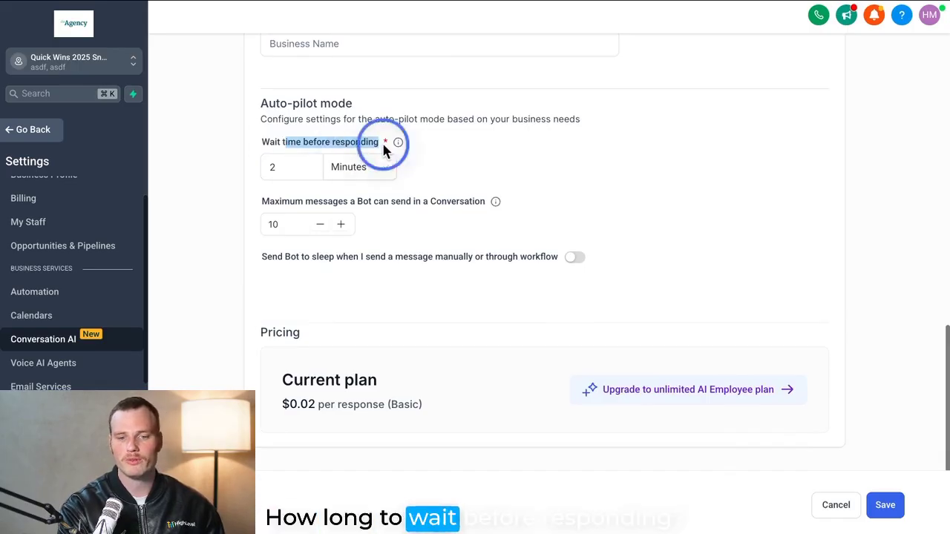
pyautogui.click(366, 144)
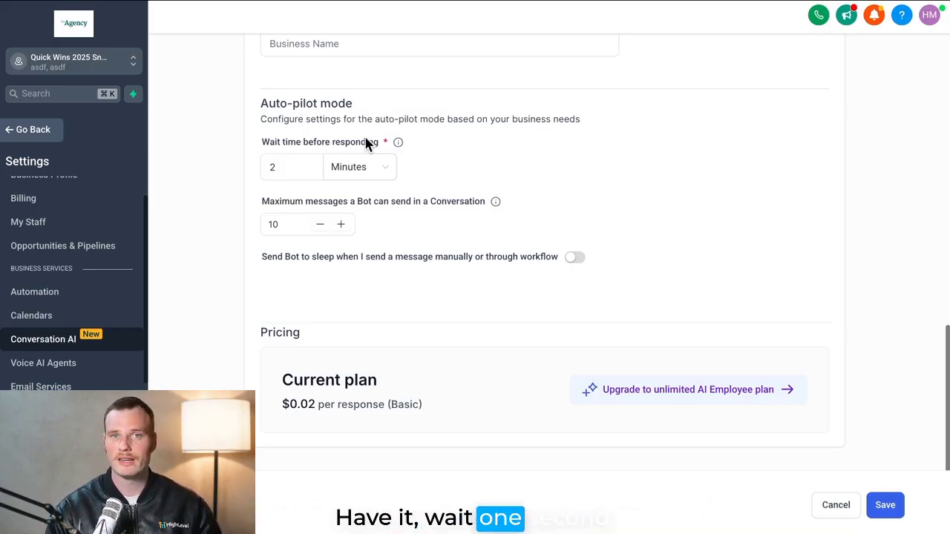
pyautogui.click(291, 167)
pyautogui.press('BackSpace')
pyautogui.write('1')
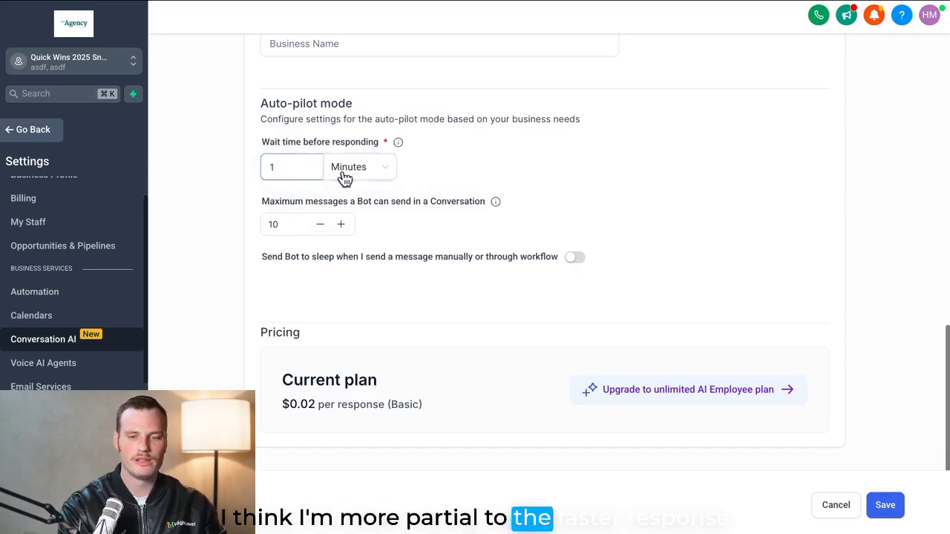
pyautogui.click(355, 178)
pyautogui.click(363, 219)
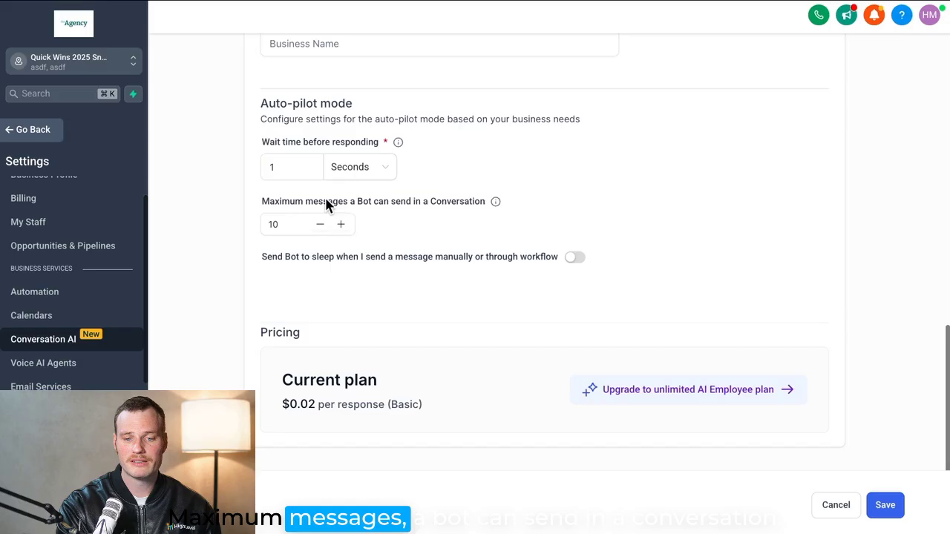
# Examine the limit on messages the bot can send in a conversation and the current plan's pricing
pyautogui.moveTo(325, 202); pyautogui.dragTo(481, 201)
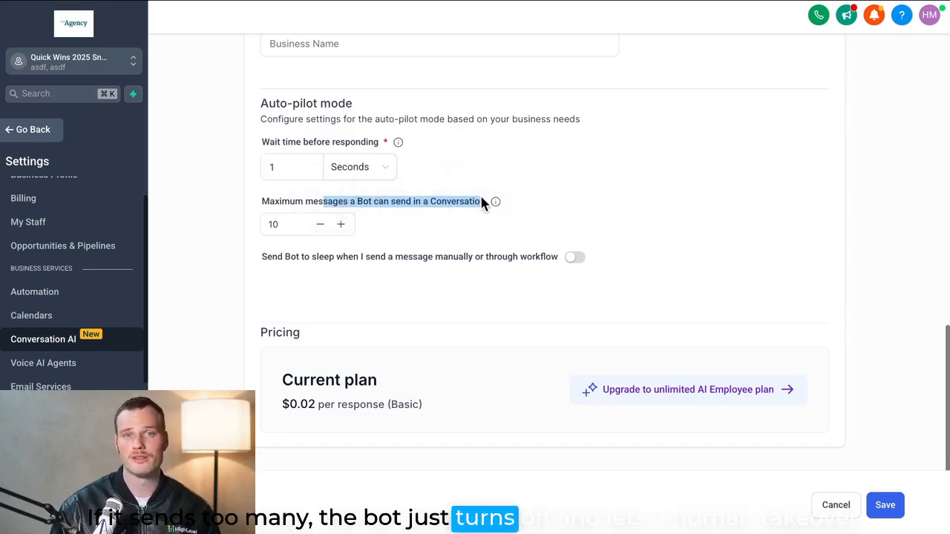
pyautogui.click(415, 325)
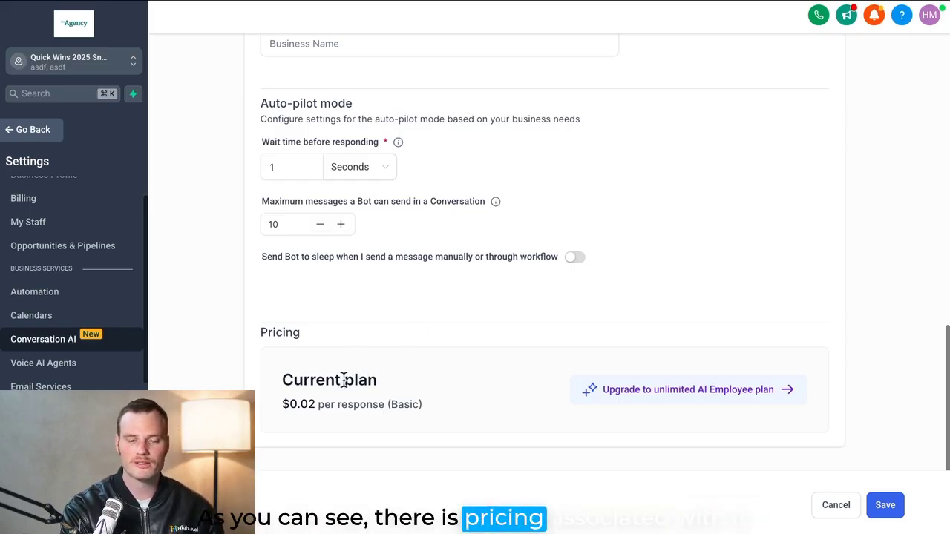
pyautogui.moveTo(285, 402); pyautogui.dragTo(425, 409)
pyautogui.click(426, 404)
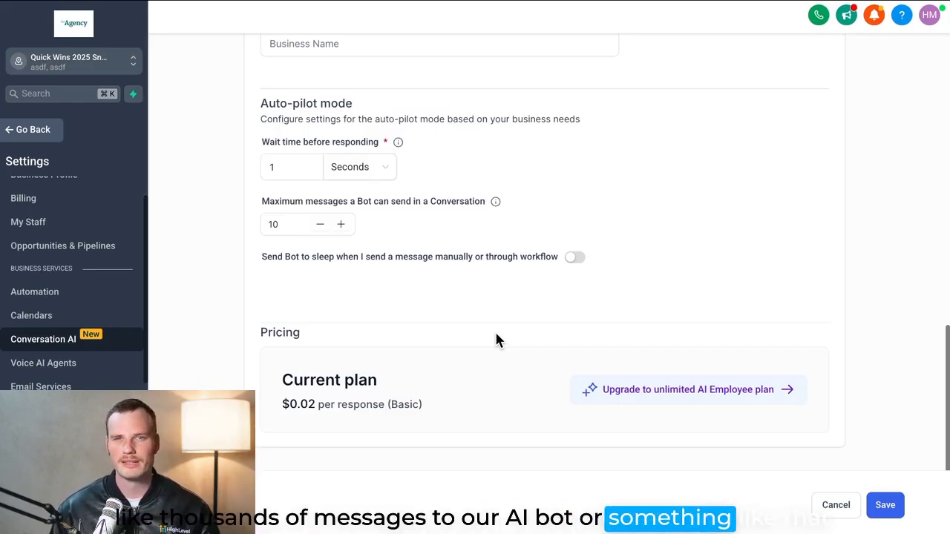
pyautogui.click(304, 208)
pyautogui.moveTo(304, 208); pyautogui.dragTo(396, 202)
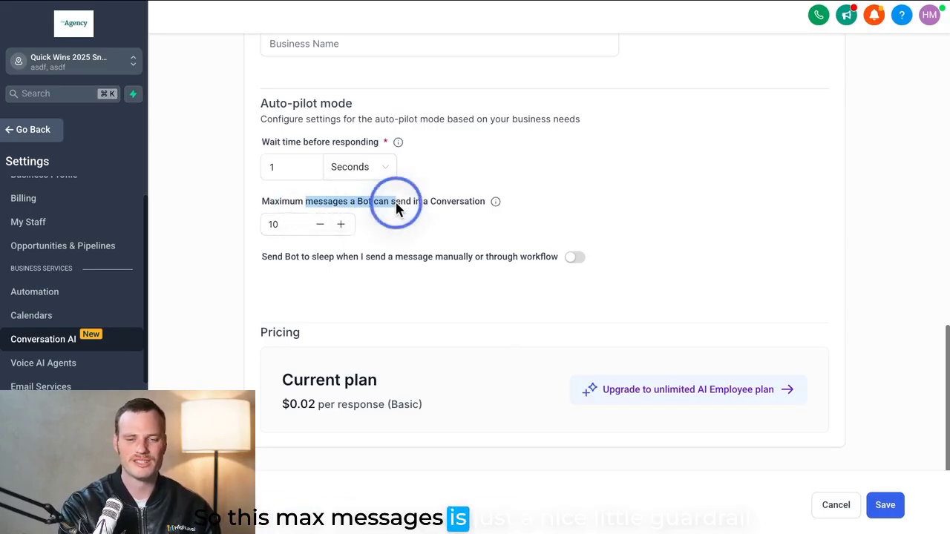
pyautogui.click(395, 202)
# Save the bot settings and open the bot's training page to the web crawler's domain entry
pyautogui.scroll(10, 396, 201)
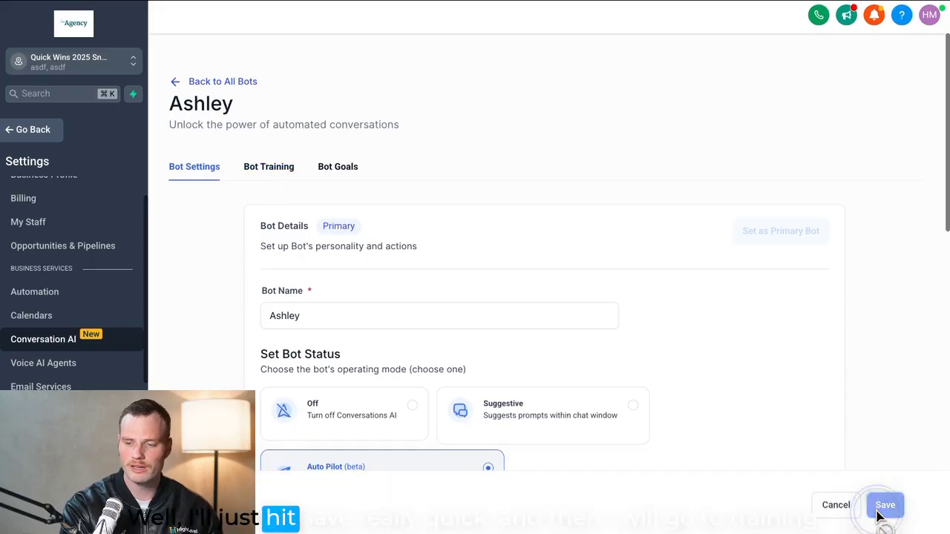
pyautogui.click(272, 173)
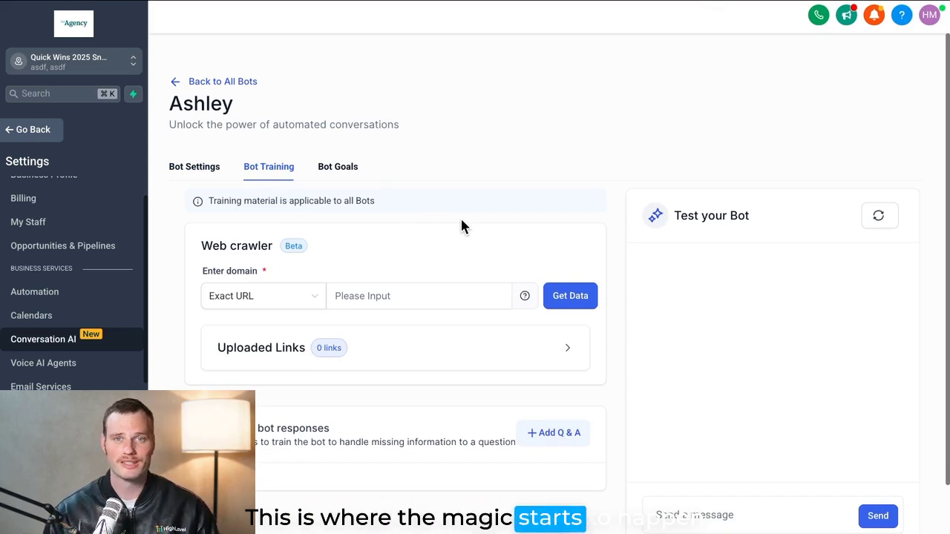
pyautogui.scroll(-1, 399, 240)
pyautogui.click(376, 245)
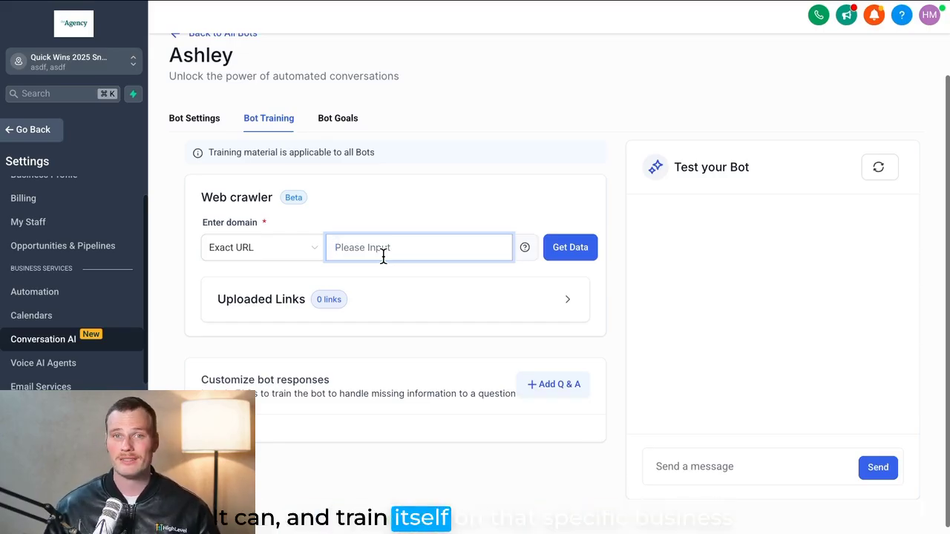
pyautogui.scroll(-1, 437, 276)
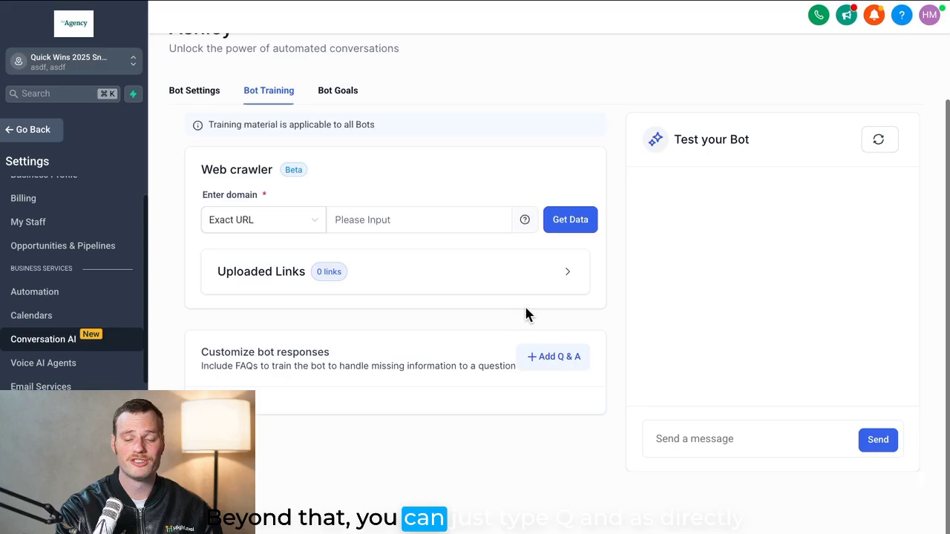
# Add and save a custom question and answer about whether pets are allowed
pyautogui.click(554, 358)
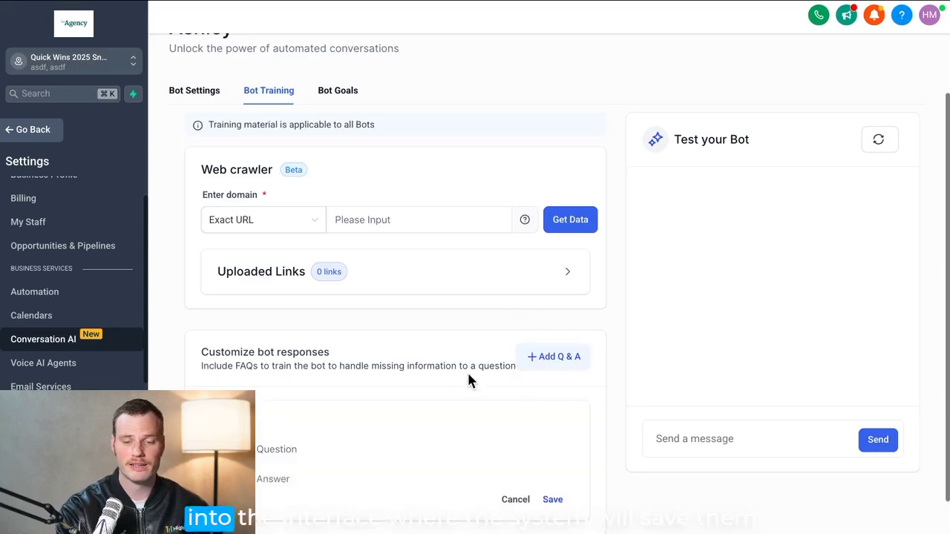
pyautogui.scroll(-1, 441, 377)
pyautogui.click(295, 423)
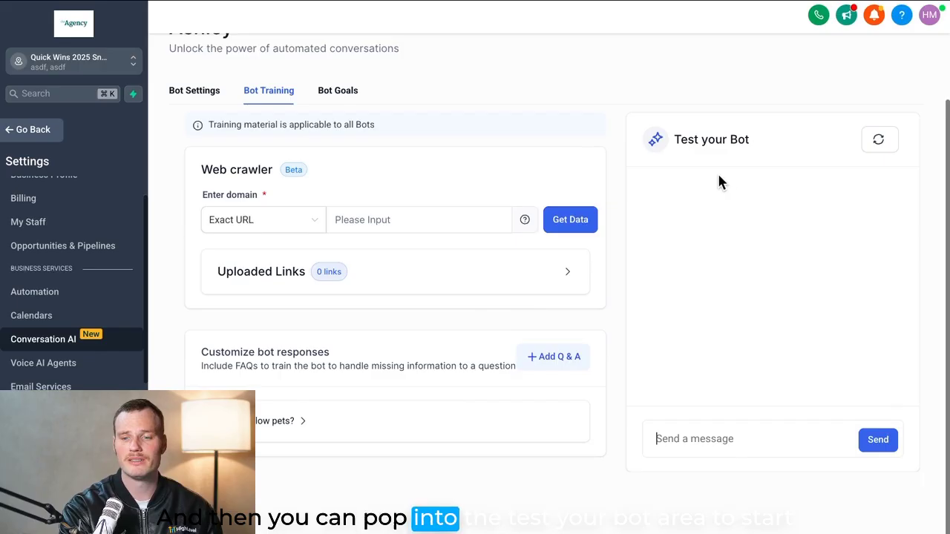
# Look at the Test your Bot chat area and open the bot's goals page
pyautogui.moveTo(673, 141); pyautogui.dragTo(743, 142)
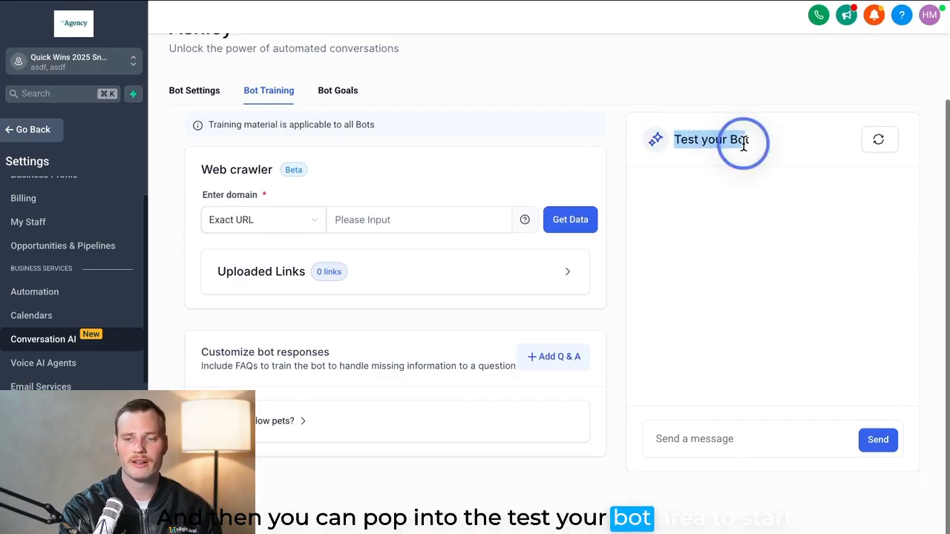
pyautogui.click(732, 444)
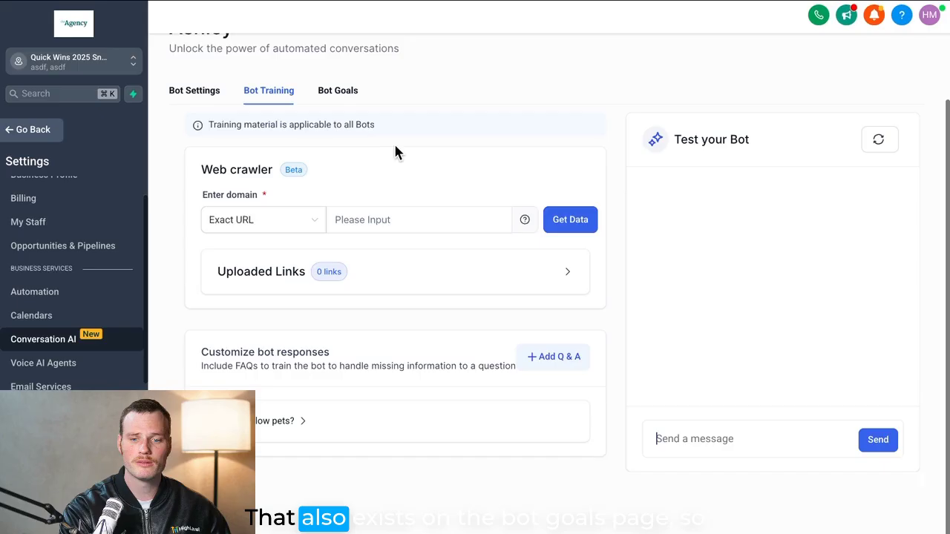
pyautogui.click(345, 91)
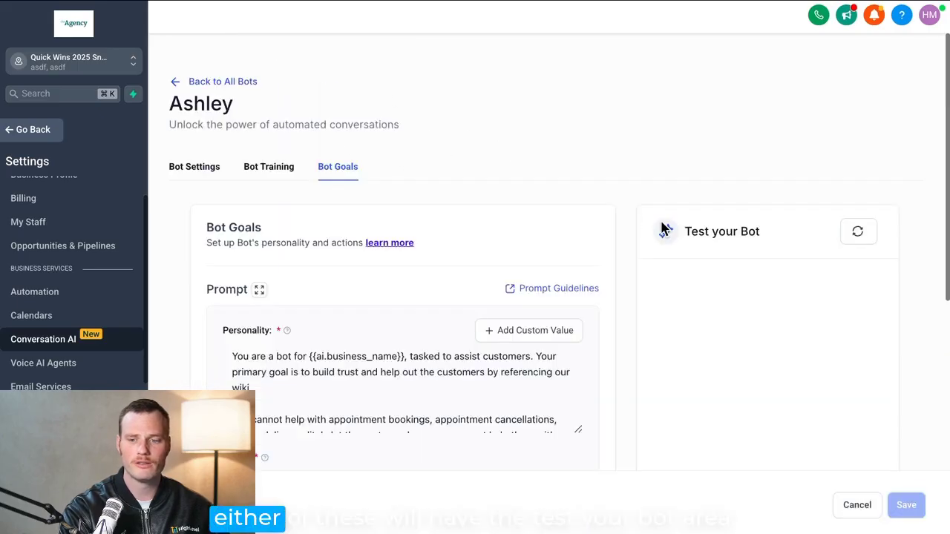
# Examine the Personality, Intent and Additional Information sections of the bot's prompt
pyautogui.moveTo(665, 225); pyautogui.dragTo(777, 233)
pyautogui.click(776, 234)
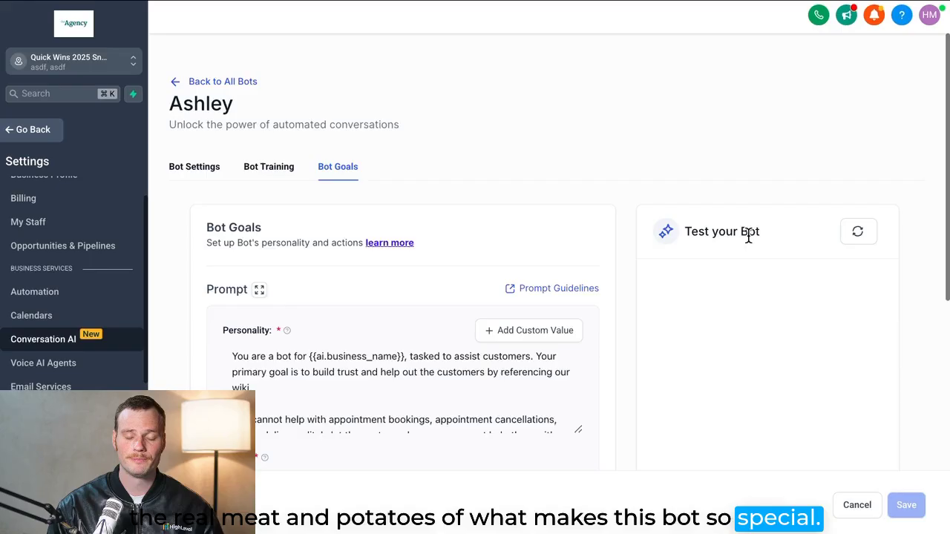
pyautogui.scroll(-3, 623, 230)
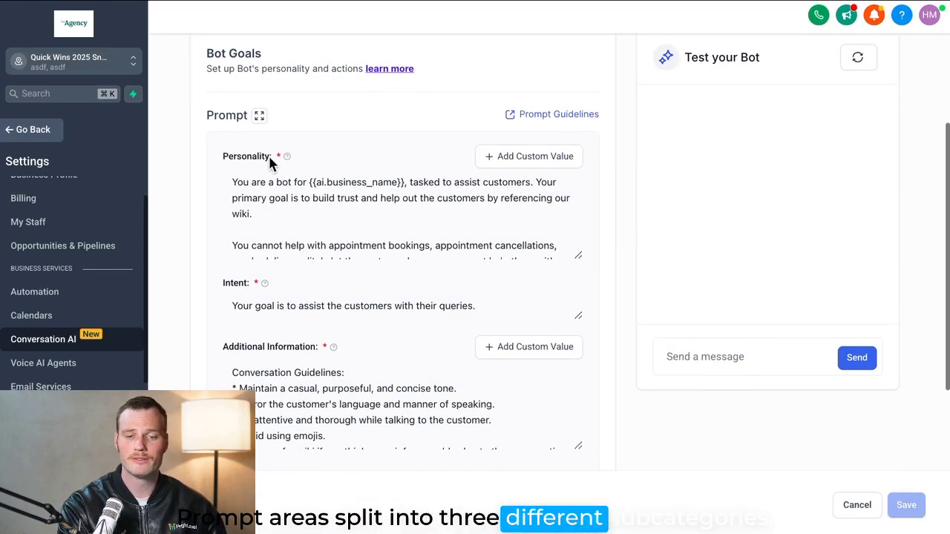
pyautogui.moveTo(221, 139); pyautogui.dragTo(297, 139)
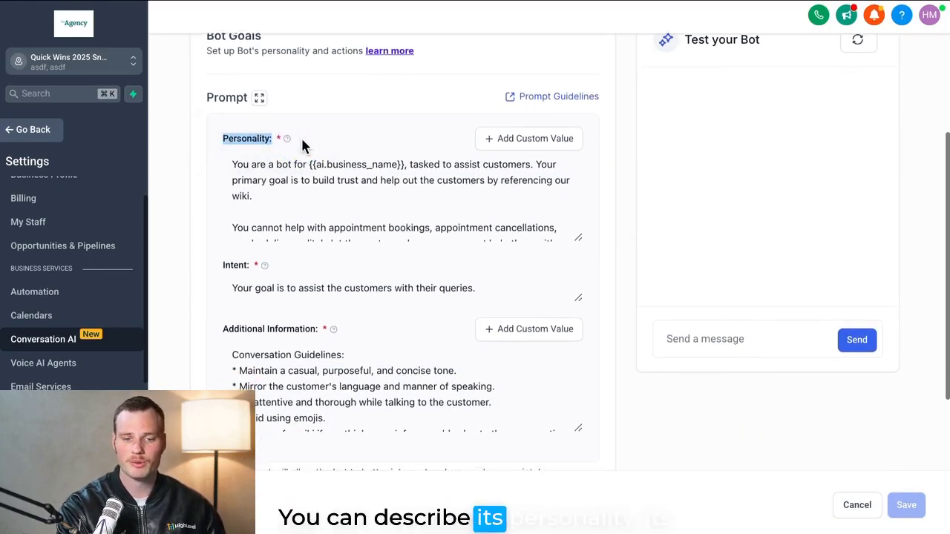
pyautogui.scroll(-1, 240, 216)
pyautogui.moveTo(220, 206); pyautogui.dragTo(271, 210)
pyautogui.click(224, 271)
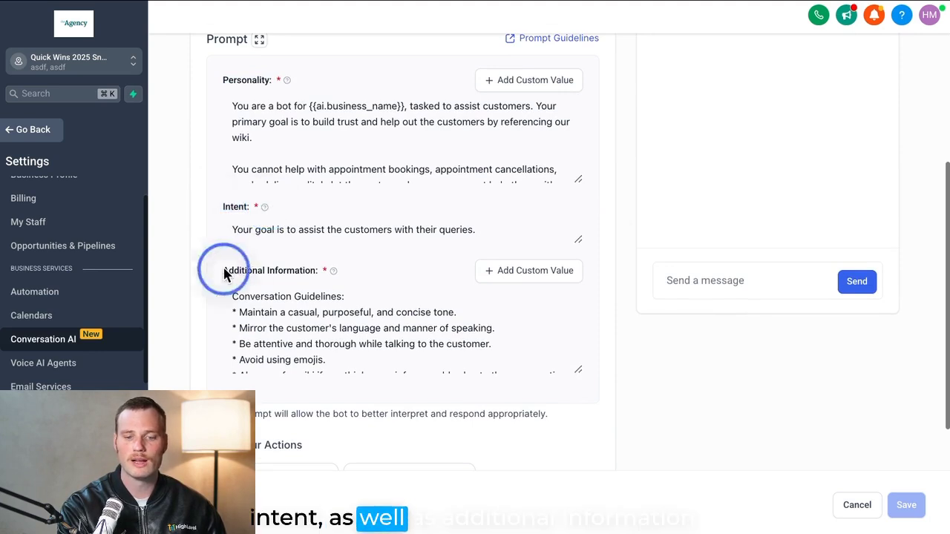
pyautogui.moveTo(224, 273); pyautogui.dragTo(335, 275)
pyautogui.click(609, 310)
pyautogui.scroll(2, 609, 310)
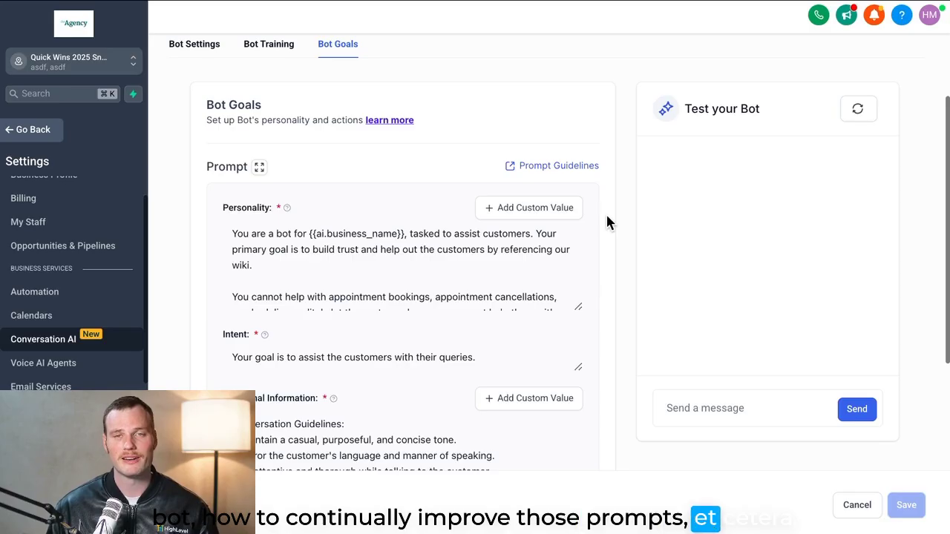
pyautogui.scroll(2, 621, 272)
# Look at the settings of the Appointment Booking and Trigger a Workflow actions, closing each without saving
pyautogui.scroll(-8, 623, 272)
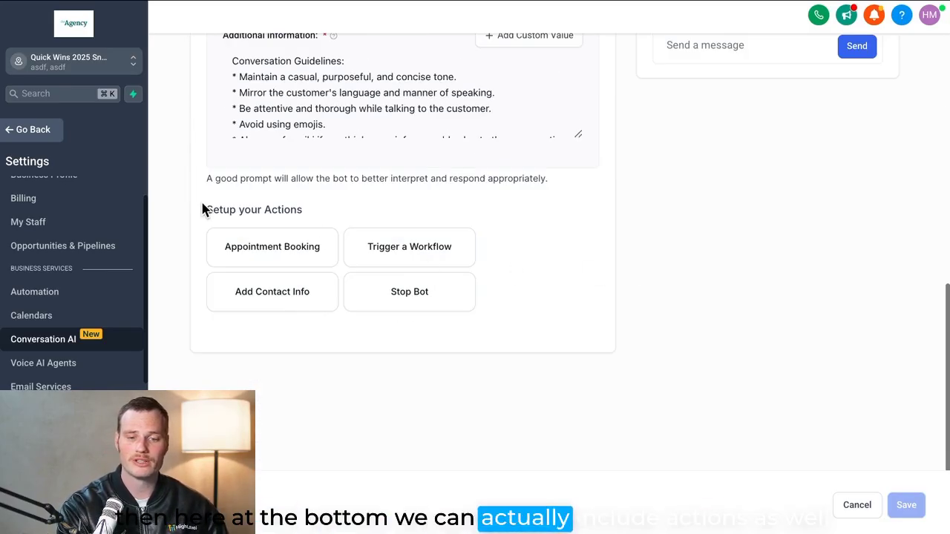
pyautogui.moveTo(212, 208); pyautogui.dragTo(323, 223)
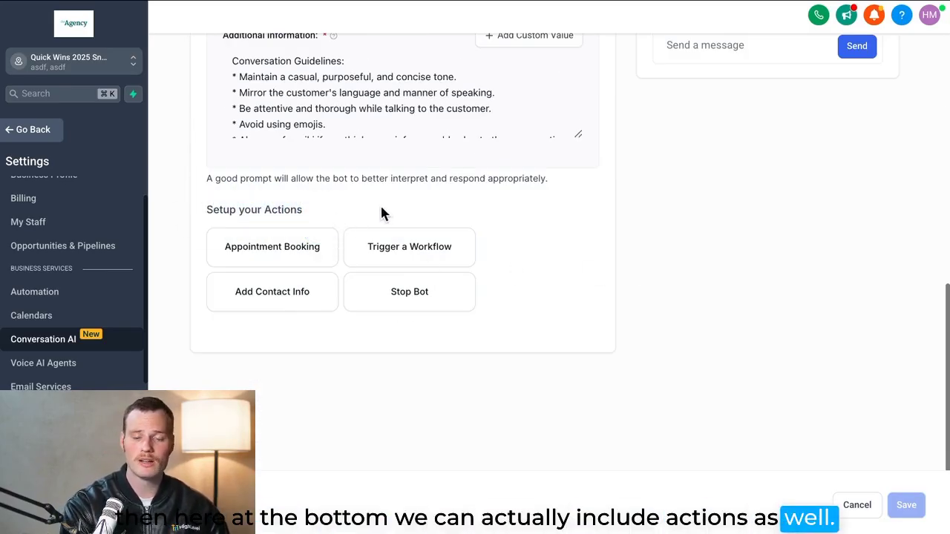
pyautogui.click(327, 250)
pyautogui.click(536, 161)
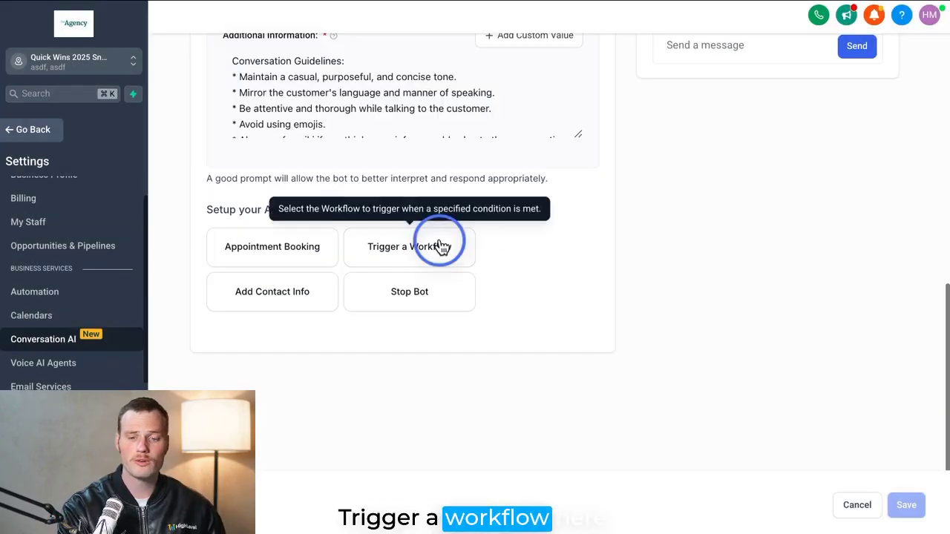
pyautogui.click(439, 239)
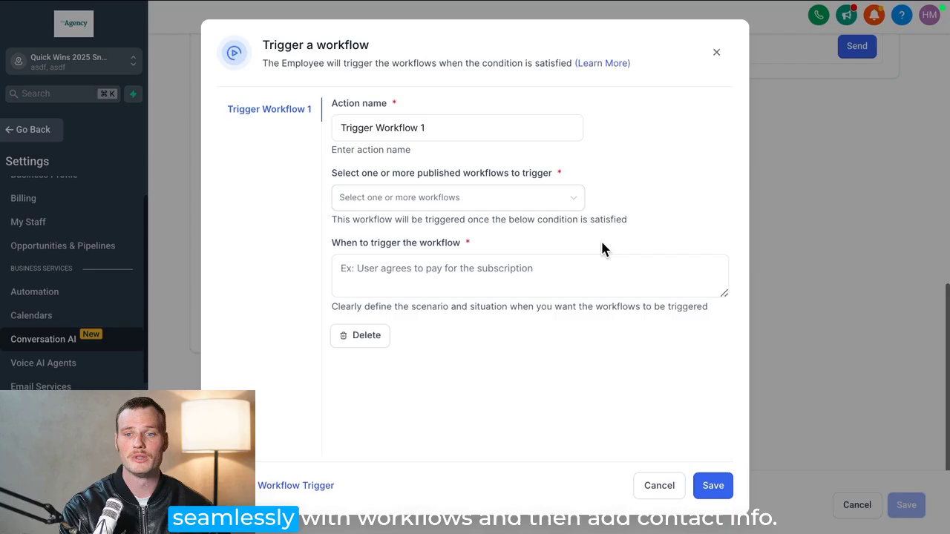
pyautogui.click(716, 52)
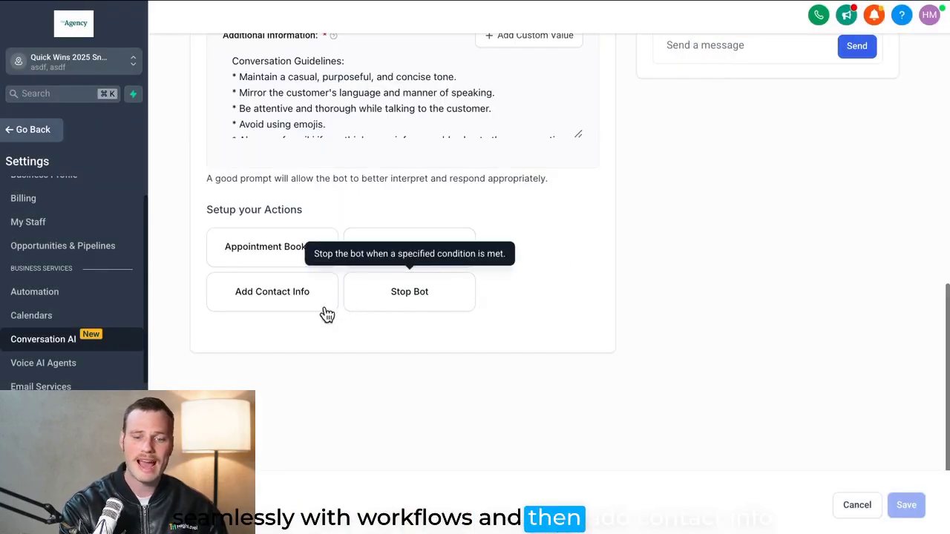
# Look at the settings of the Add Contact Info and Stop Bot actions, closing each without saving
pyautogui.click(289, 297)
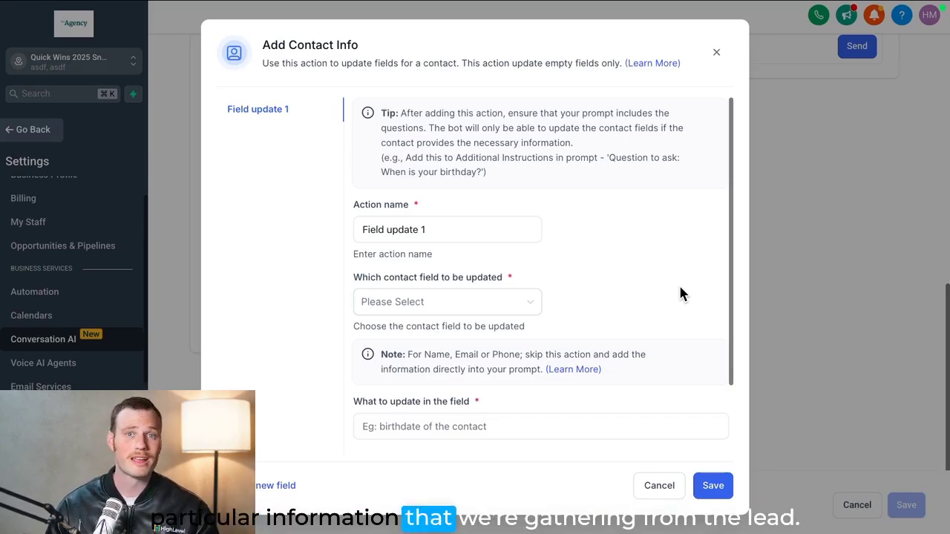
pyautogui.click(716, 52)
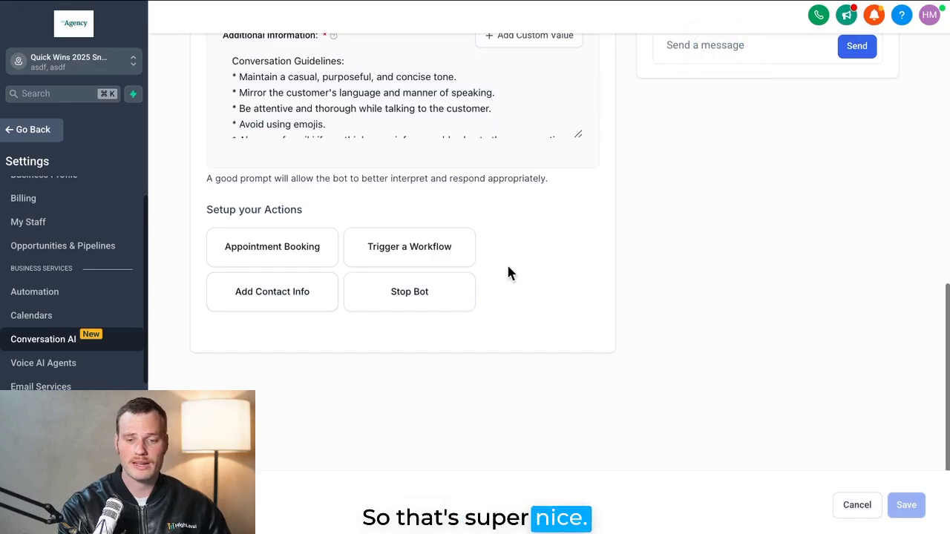
pyautogui.click(441, 293)
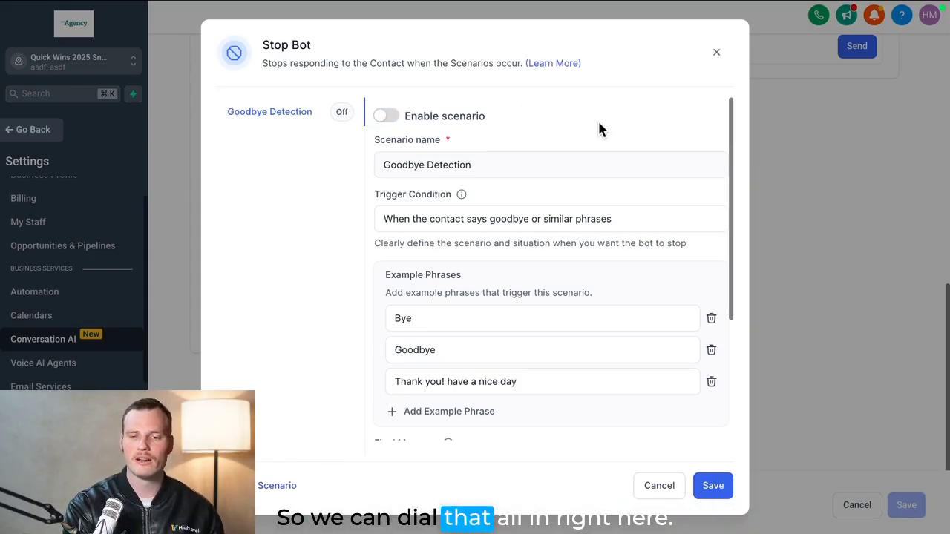
pyautogui.click(717, 52)
# Ask the bot "do you allow pets?" in the test chat and read its reply
pyautogui.scroll(5, 702, 169)
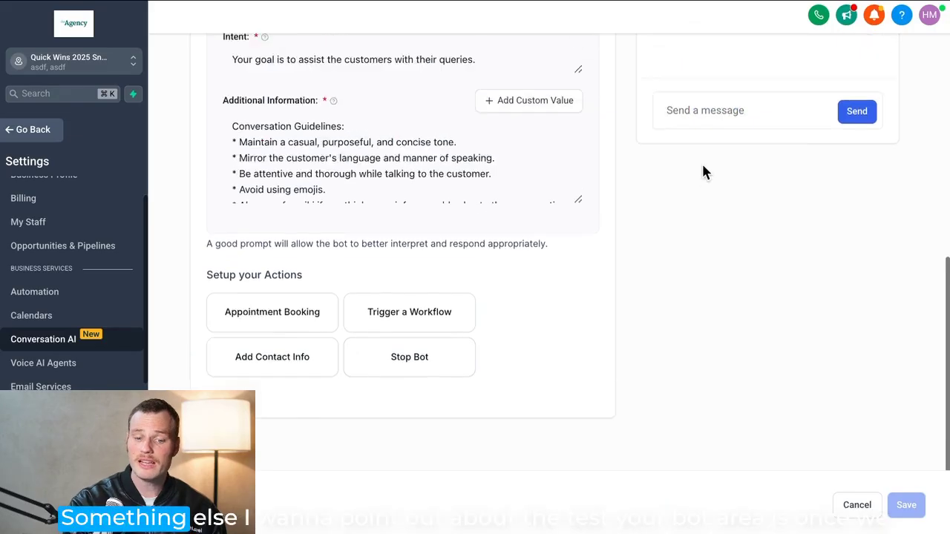
pyautogui.moveTo(684, 232); pyautogui.dragTo(785, 235)
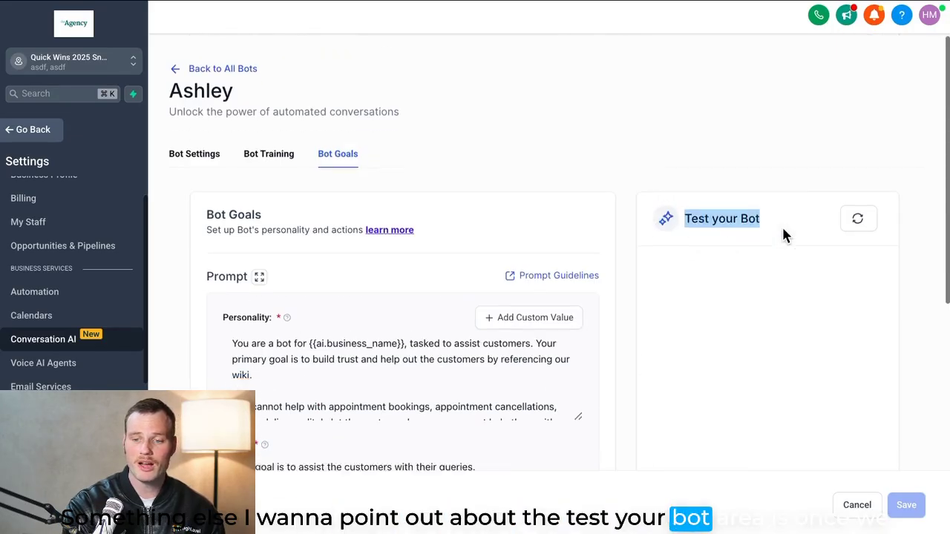
pyautogui.scroll(-3, 785, 235)
pyautogui.click(710, 428)
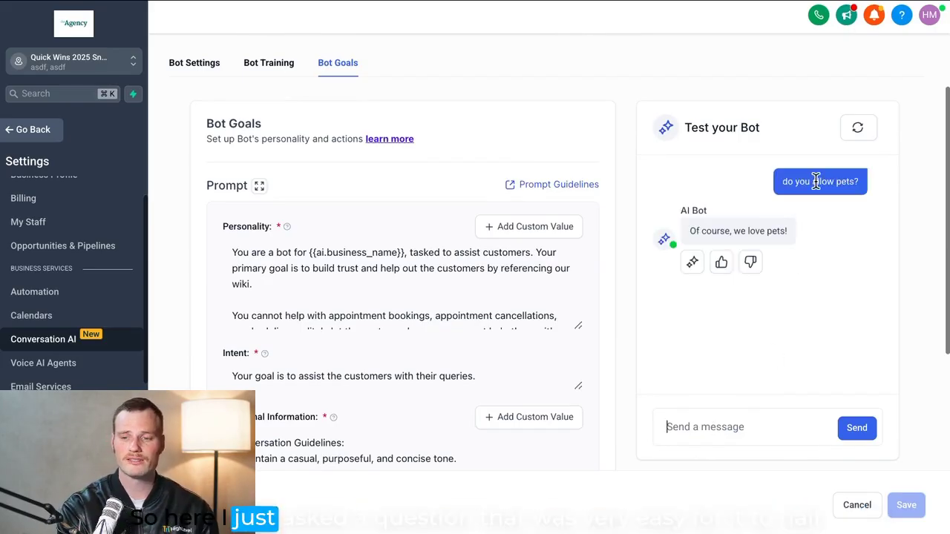
pyautogui.scroll(-1, 602, 321)
pyautogui.scroll(3, 602, 321)
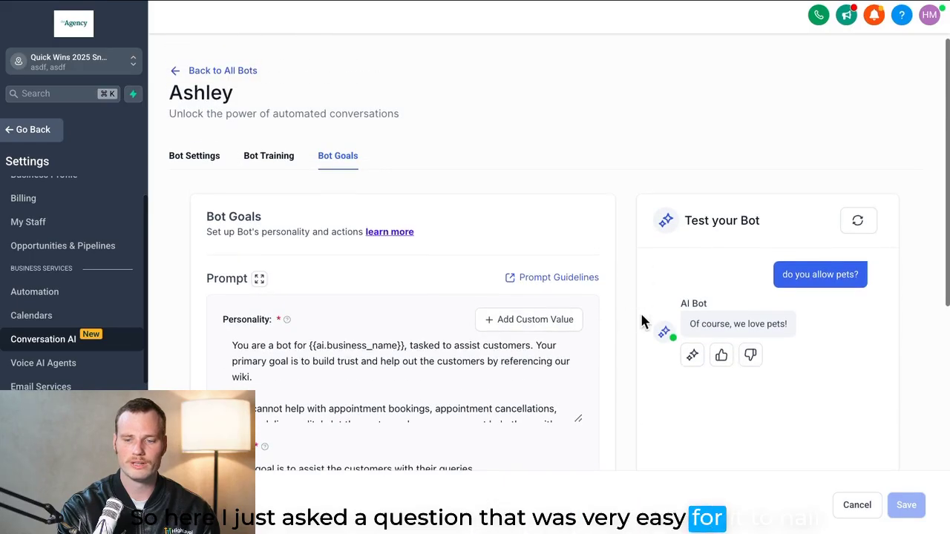
pyautogui.scroll(-1, 642, 318)
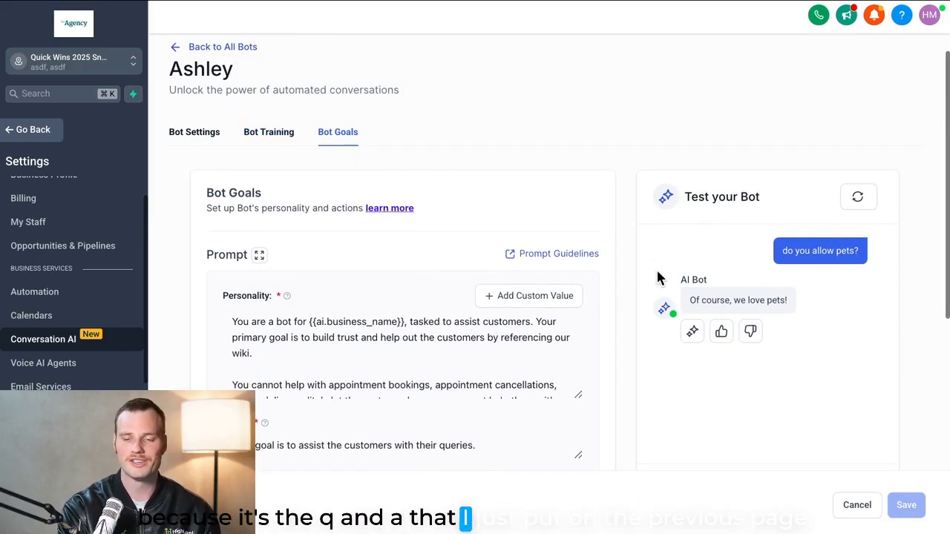
pyautogui.scroll(-2, 657, 277)
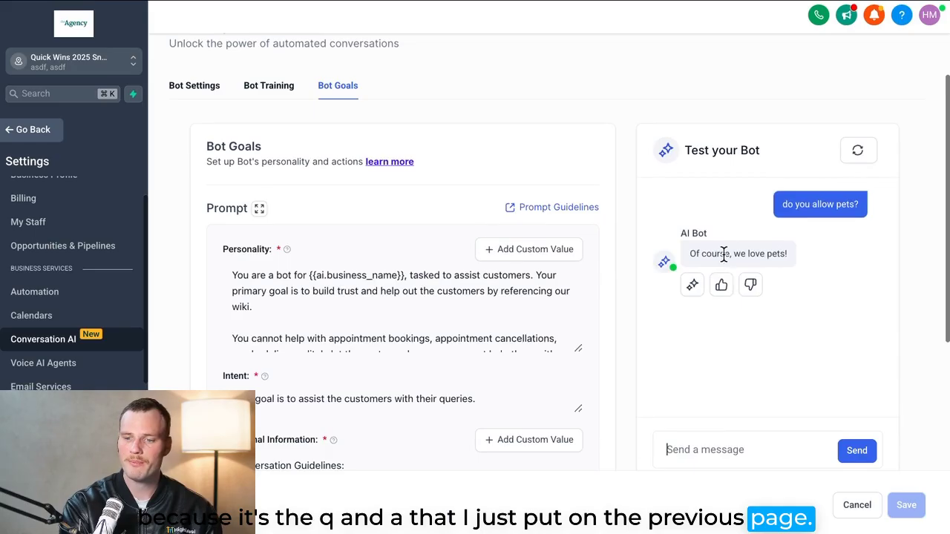
pyautogui.scroll(-1, 725, 260)
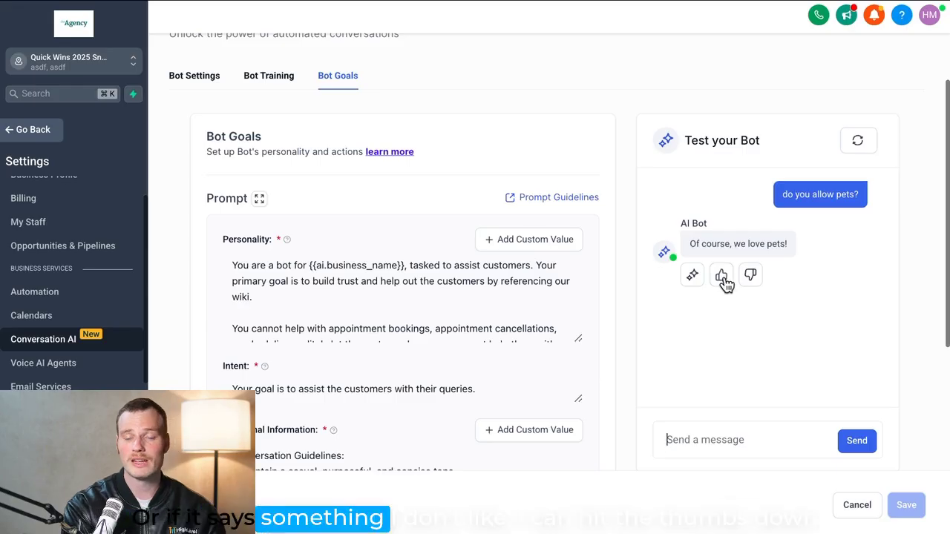
# Give the bot's pets reply negative feedback to view its editable question and answer, and cancel without retraining
pyautogui.click(751, 277)
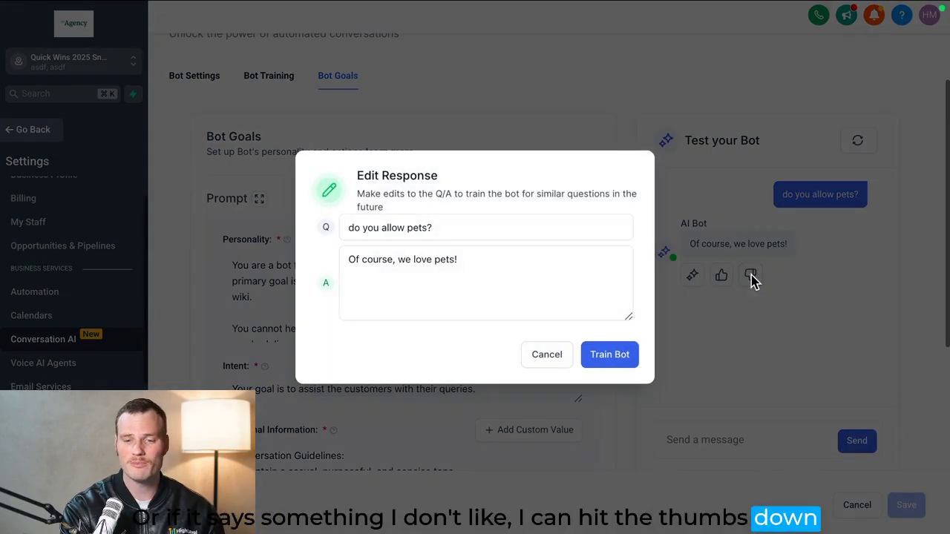
pyautogui.moveTo(352, 228); pyautogui.dragTo(462, 227)
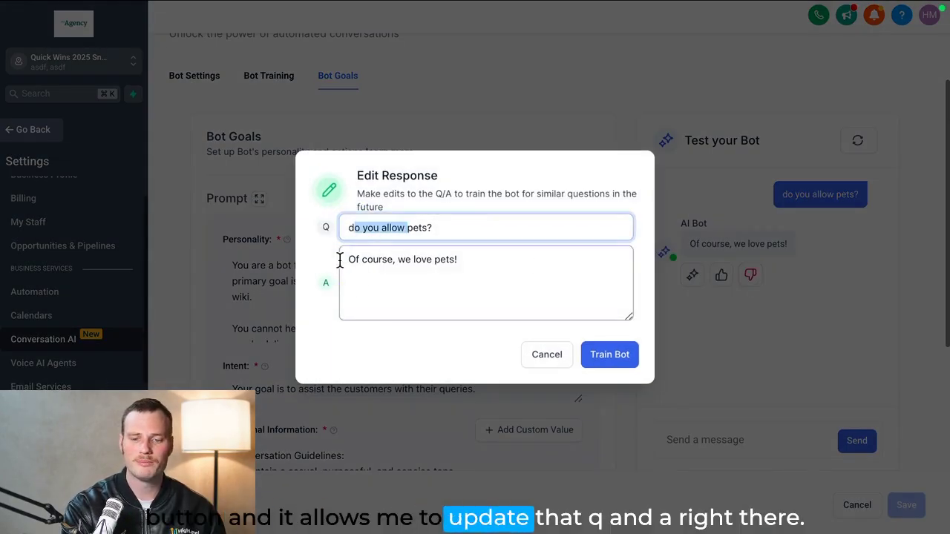
pyautogui.click(492, 269)
pyautogui.click(538, 357)
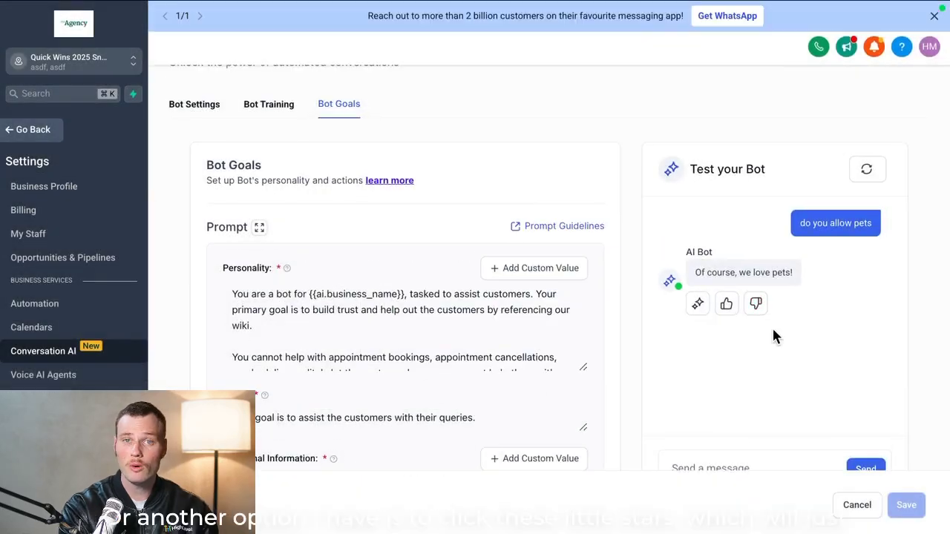
# View the AI Response Info behind the bot's pets reply and close it
pyautogui.click(698, 306)
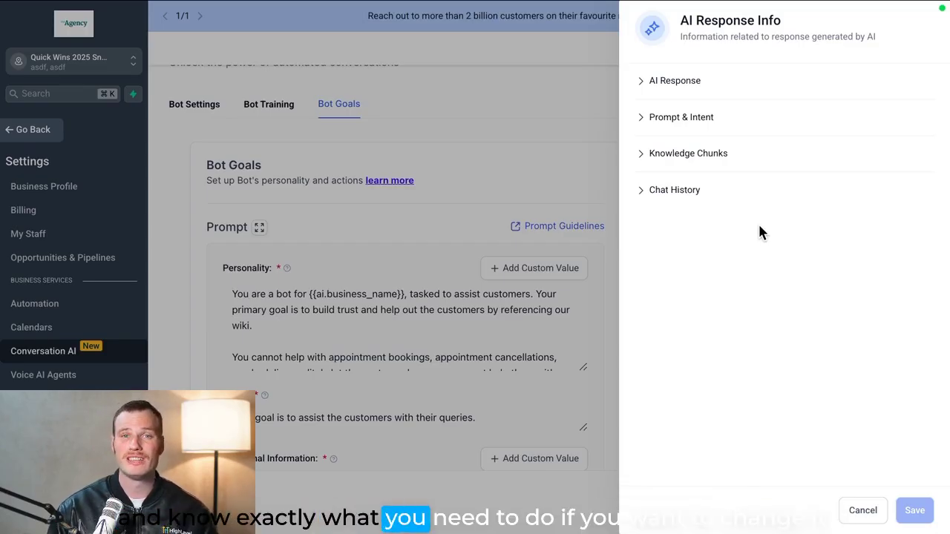
pyautogui.click(857, 510)
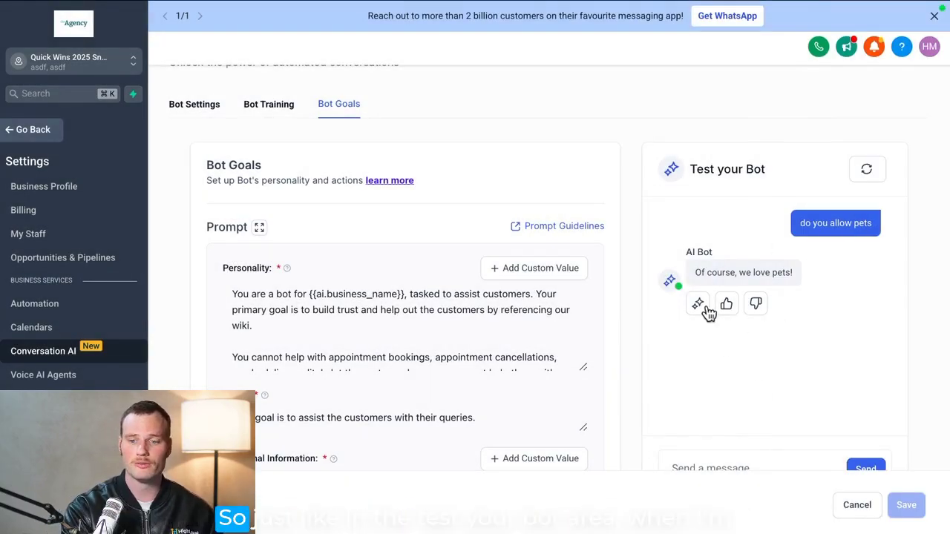
pyautogui.moveTo(690, 169); pyautogui.dragTo(756, 170)
pyautogui.click(753, 210)
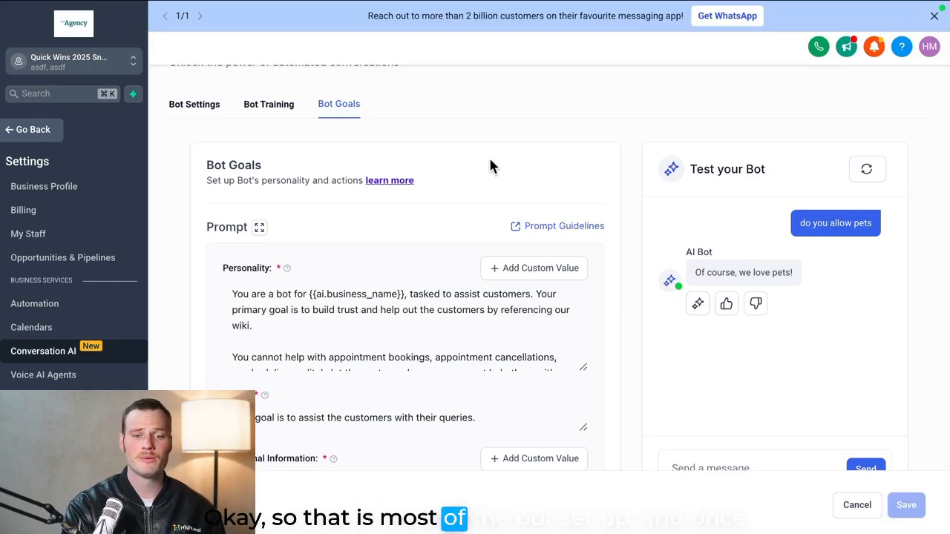
# Review the bot's settings for its Auto Pilot status, primary designation and supported communication channels
pyautogui.click(187, 106)
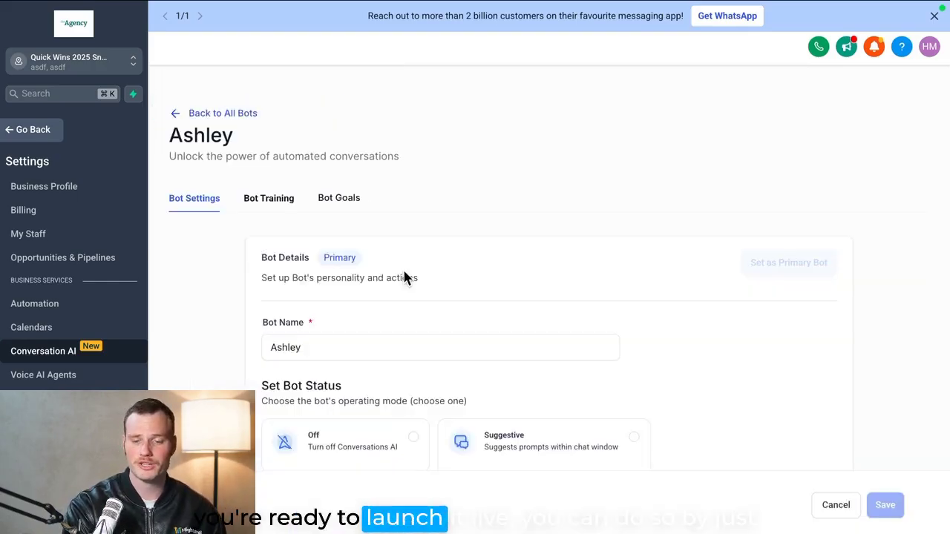
pyautogui.scroll(-4, 403, 275)
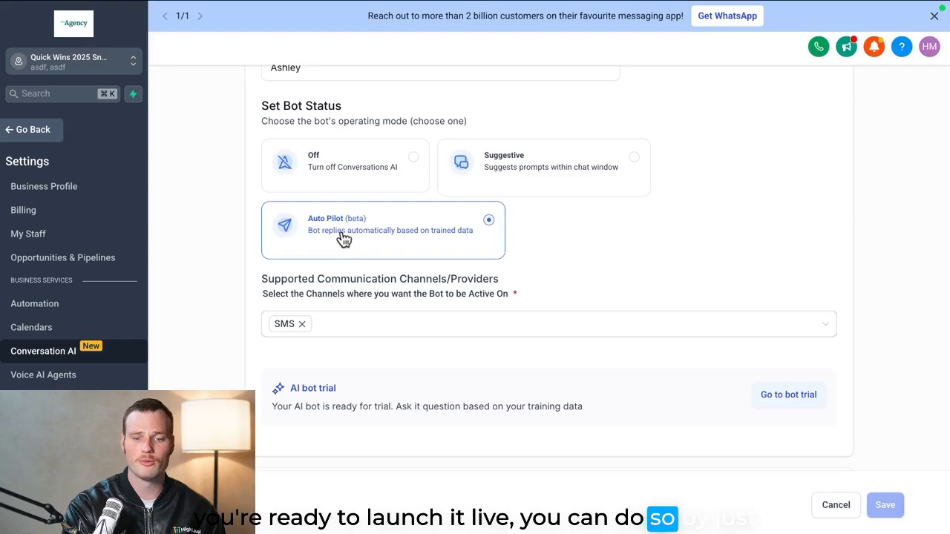
pyautogui.scroll(4, 354, 236)
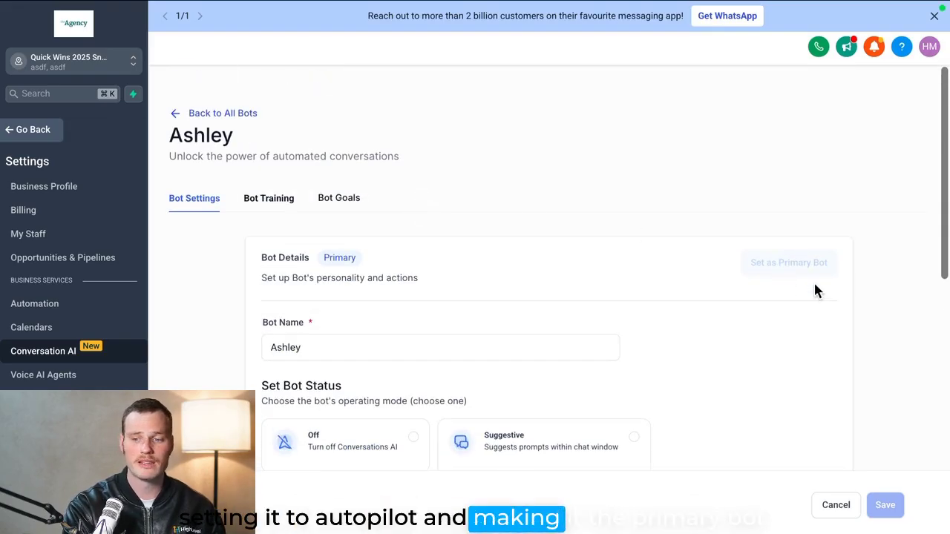
pyautogui.scroll(-6, 797, 266)
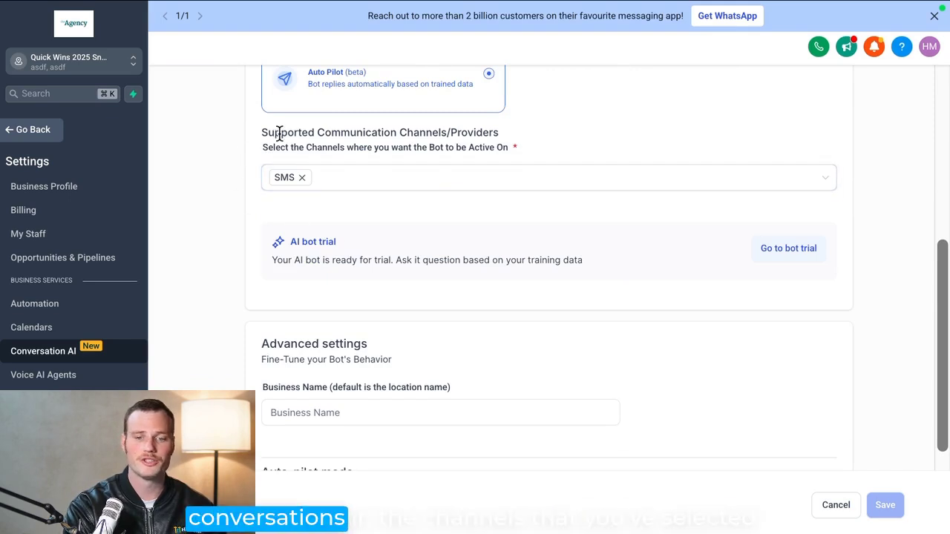
pyautogui.moveTo(276, 131); pyautogui.dragTo(511, 144)
pyautogui.click(511, 148)
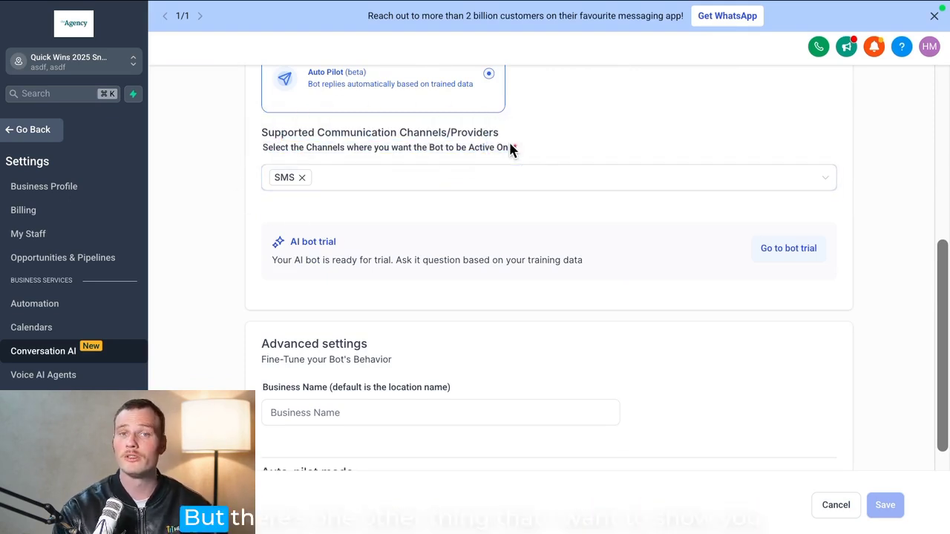
# Leave the bot settings and open the "2. New Sale → Review Request" automation workflow
pyautogui.click(52, 129)
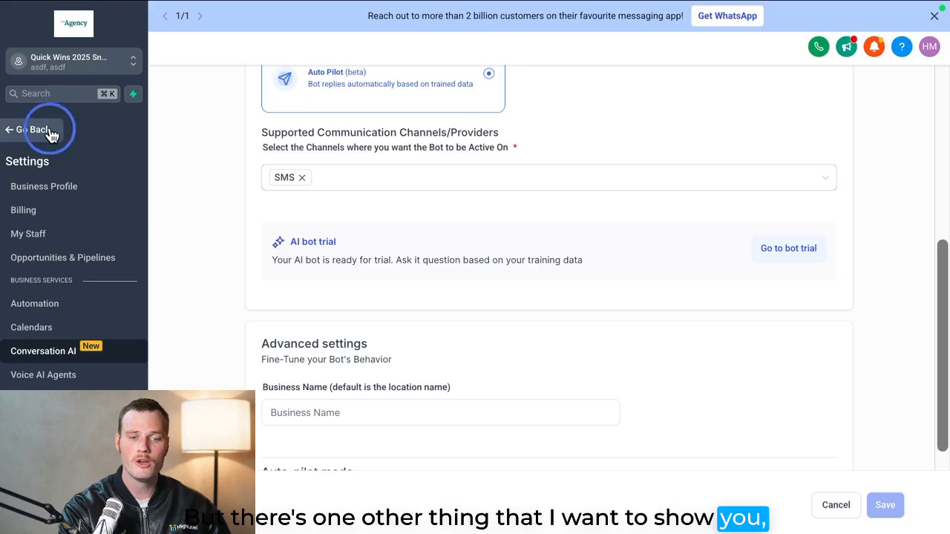
pyautogui.click(67, 343)
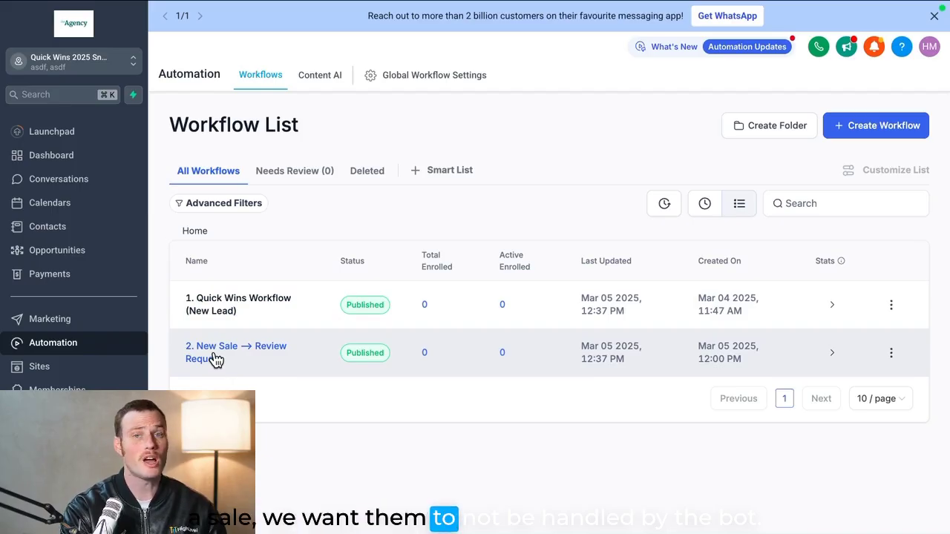
pyautogui.click(214, 357)
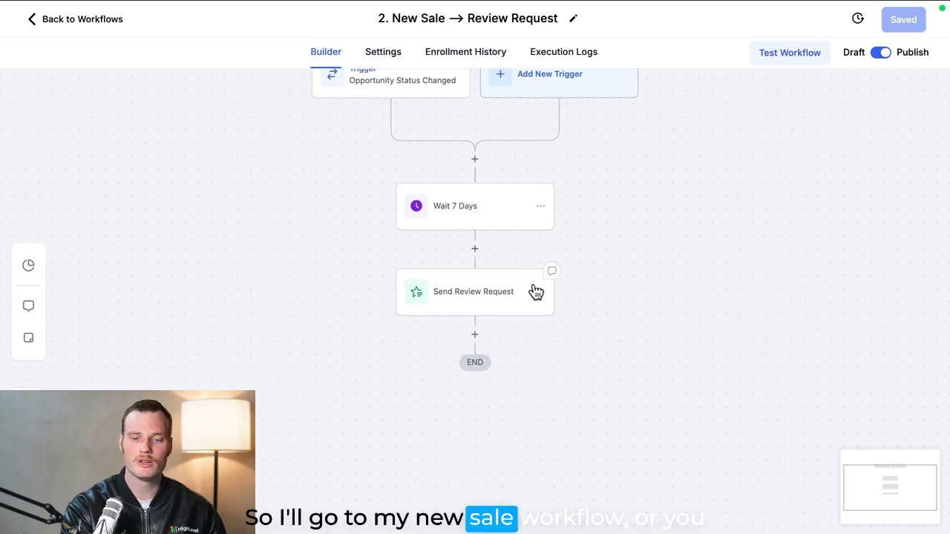
# Add an Update Conversation AI Bot and Status action after the Send Review Request step
pyautogui.click(478, 335)
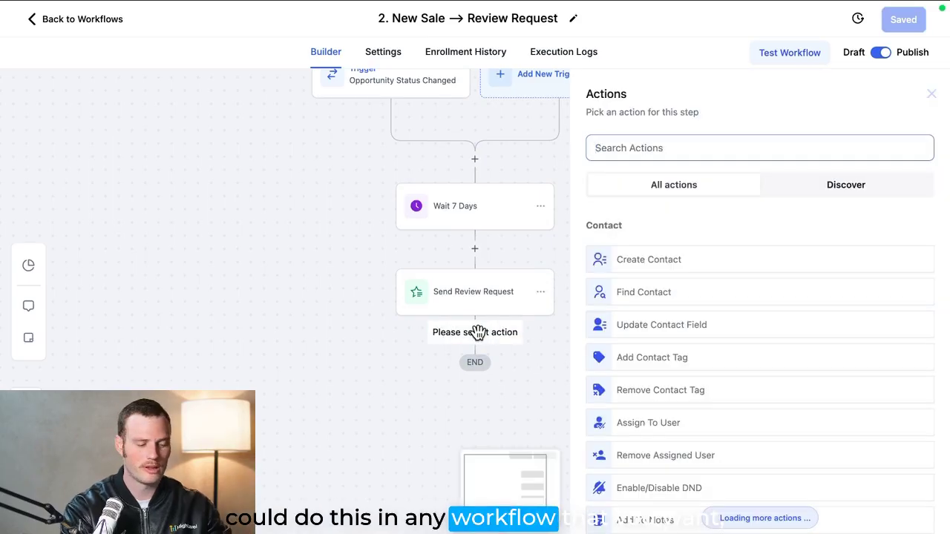
pyautogui.write('conversat')
pyautogui.click(719, 350)
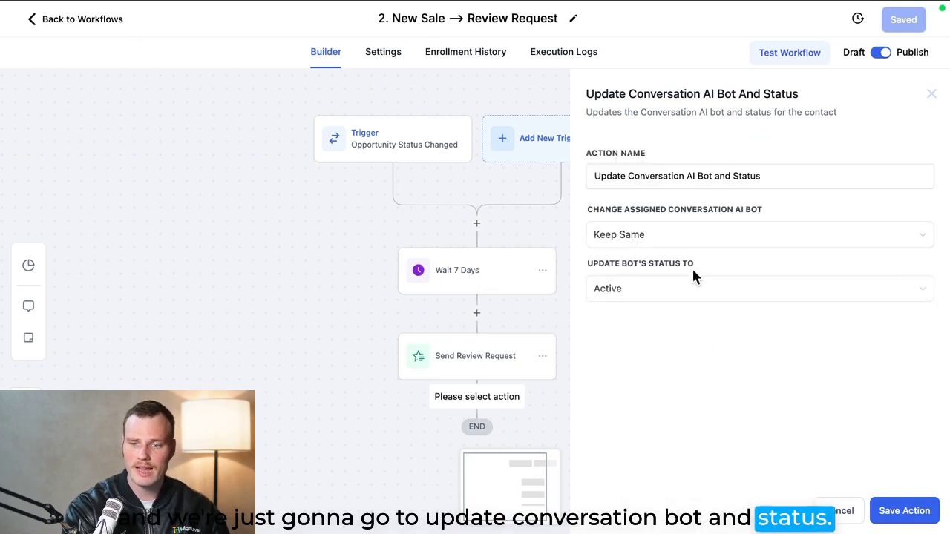
# Set the action's bot status to Inactive with reactivation turned off, and save both the action and the workflow
pyautogui.click(664, 294)
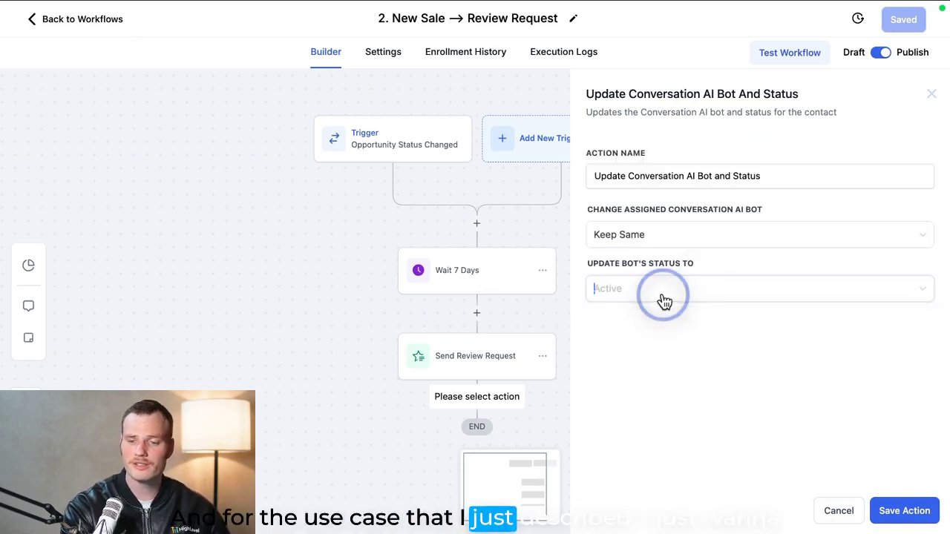
pyautogui.click(636, 344)
pyautogui.scroll(-2, 823, 431)
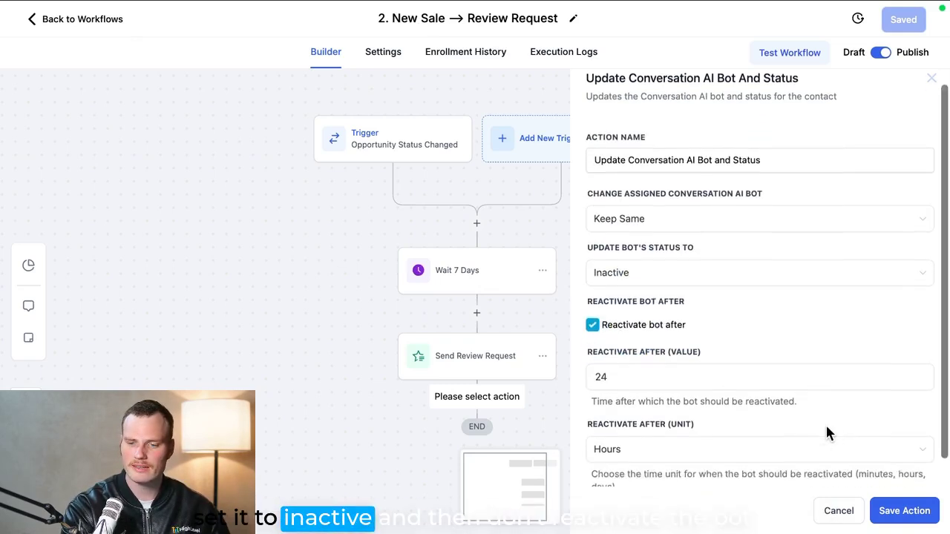
pyautogui.click(592, 298)
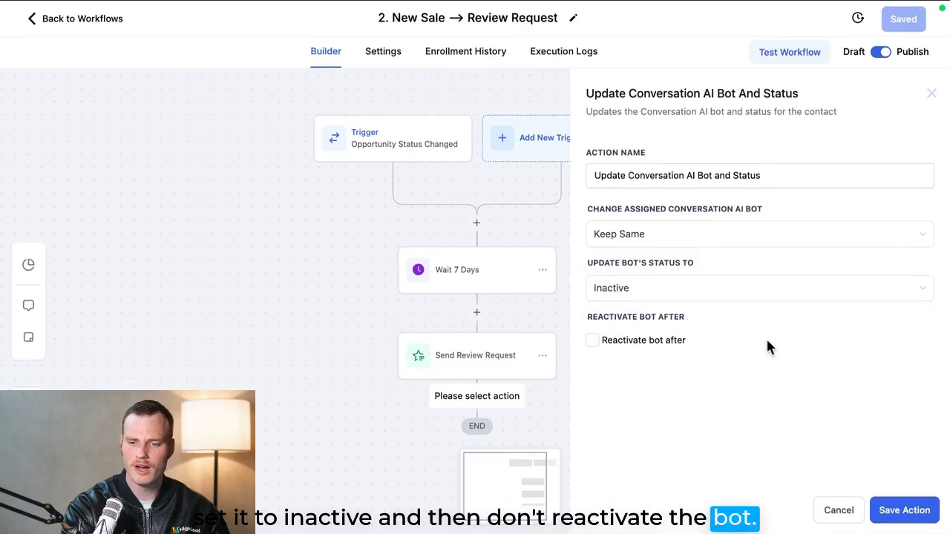
pyautogui.click(909, 510)
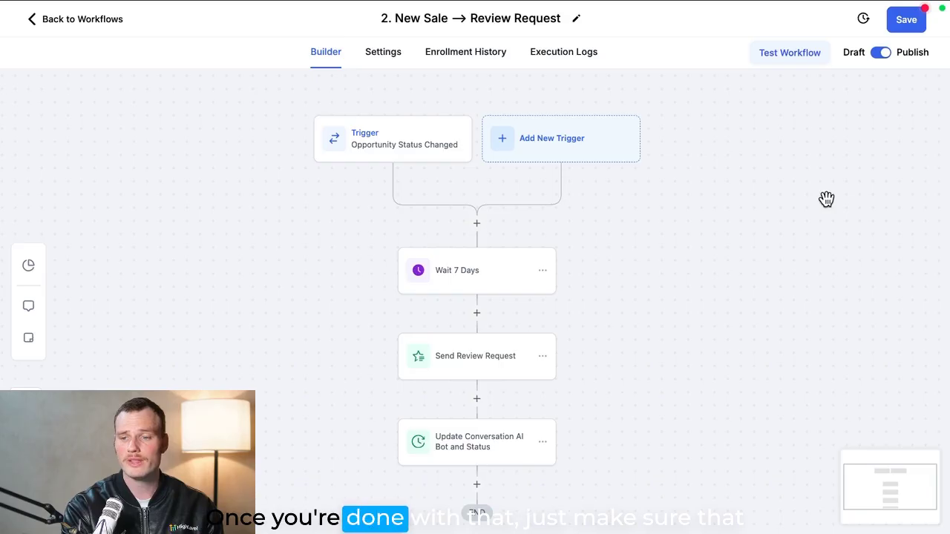
pyautogui.click(906, 21)
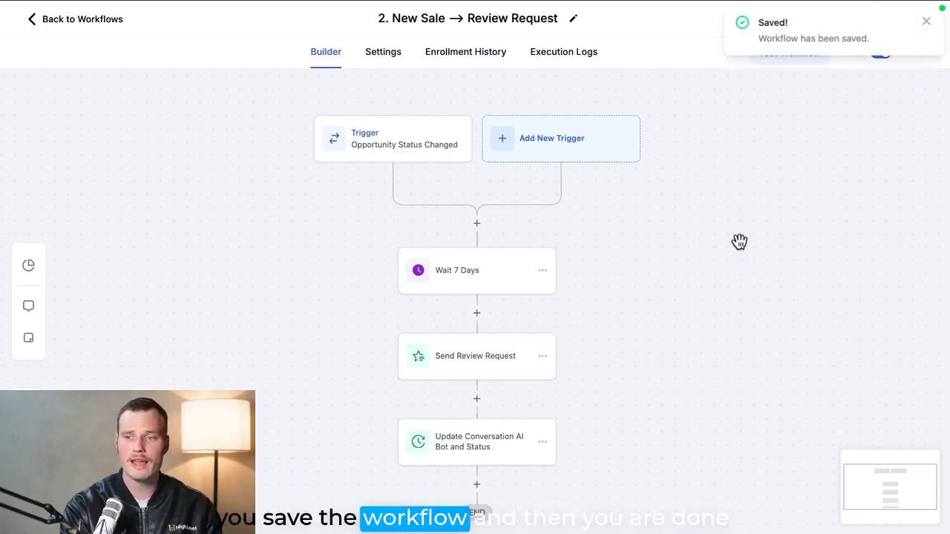